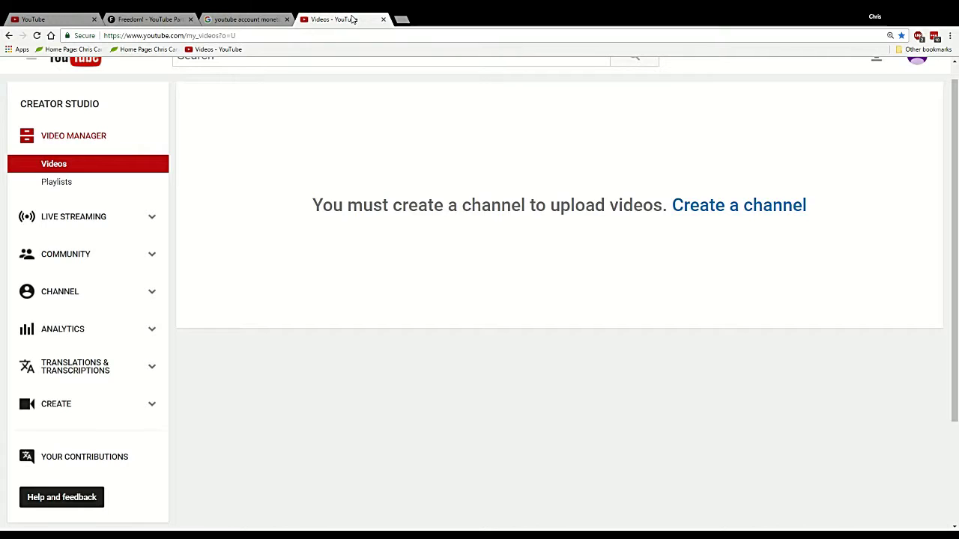
{"action": "key", "text": "ctrl+l"}
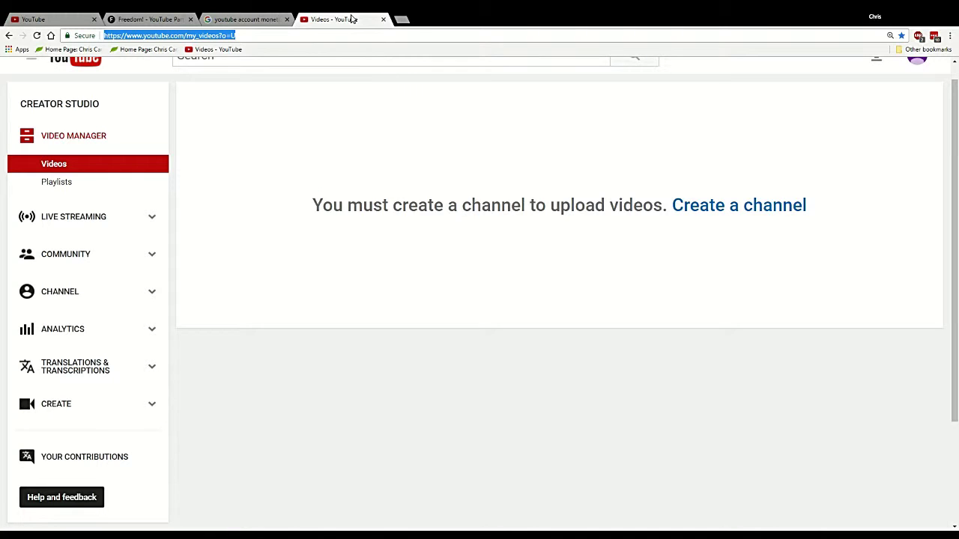
{"action": "left_click", "coordinate": [459, 257]}
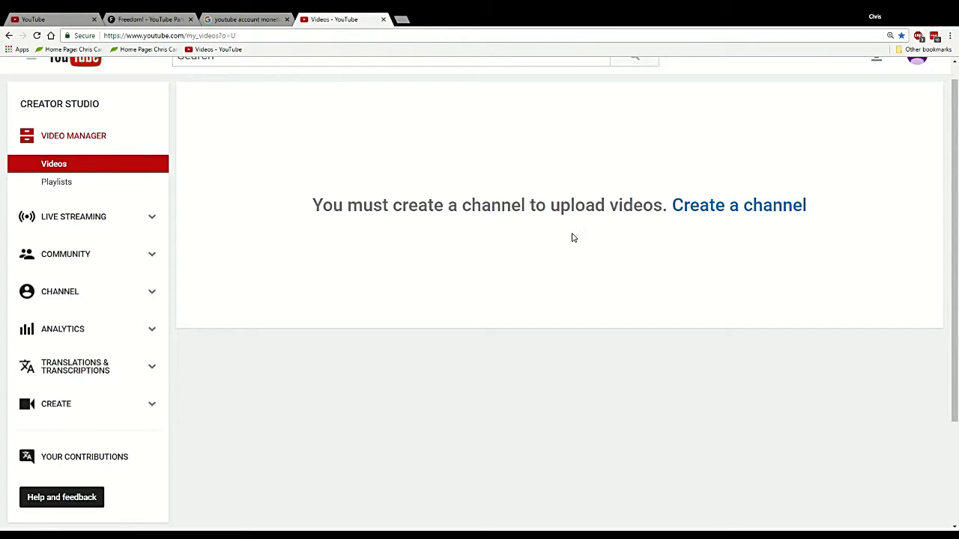
Step: Create a YouTube channel with "How To" as the first name and "Videos" as the last name
{"action": "left_click", "coordinate": [731, 206]}
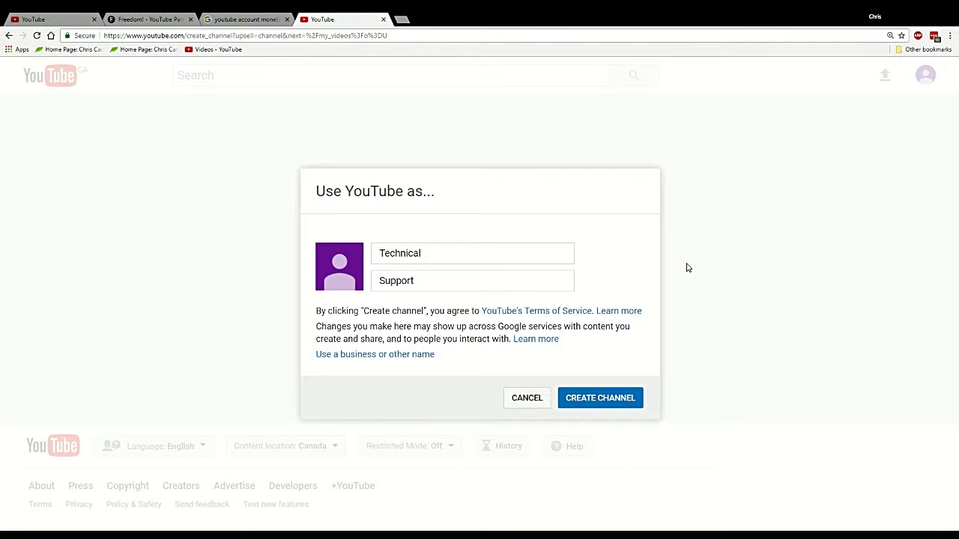
{"action": "left_click", "coordinate": [472, 252]}
{"action": "left_click_drag", "start_coordinate": [471, 252], "coordinate": [340, 263]}
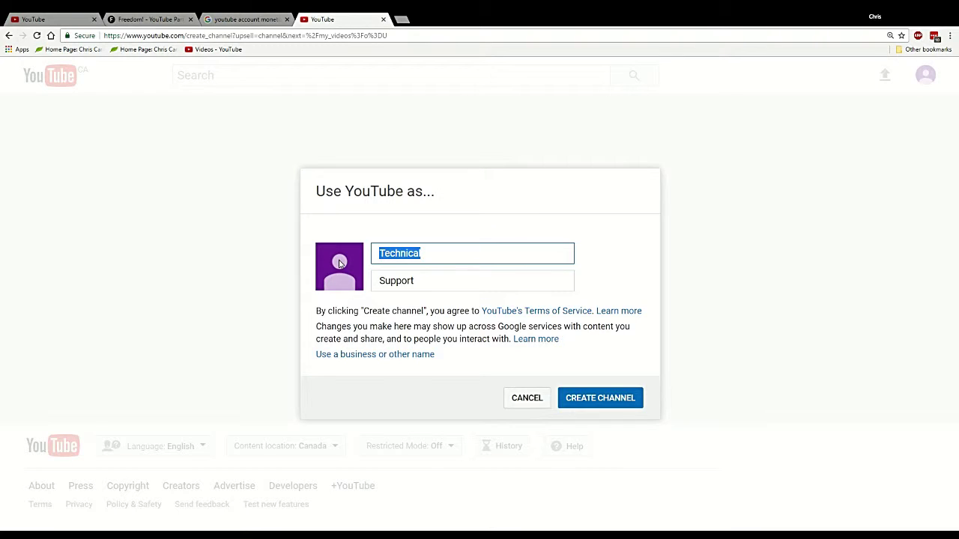
{"action": "key", "text": "BackSpace"}
{"action": "type", "text": "How To"}
{"action": "key", "text": "Tab"}
{"action": "type", "text": "Videos"}
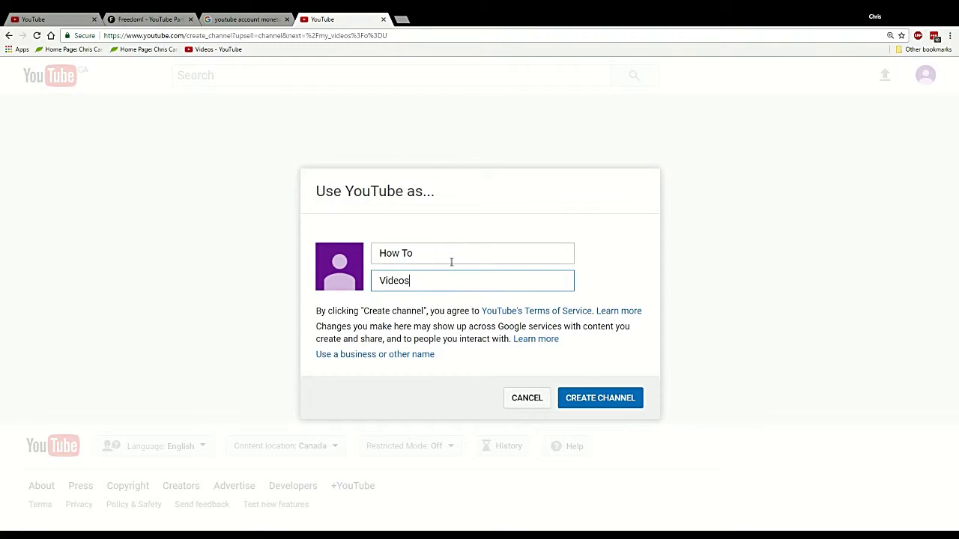
{"action": "left_click", "coordinate": [592, 398]}
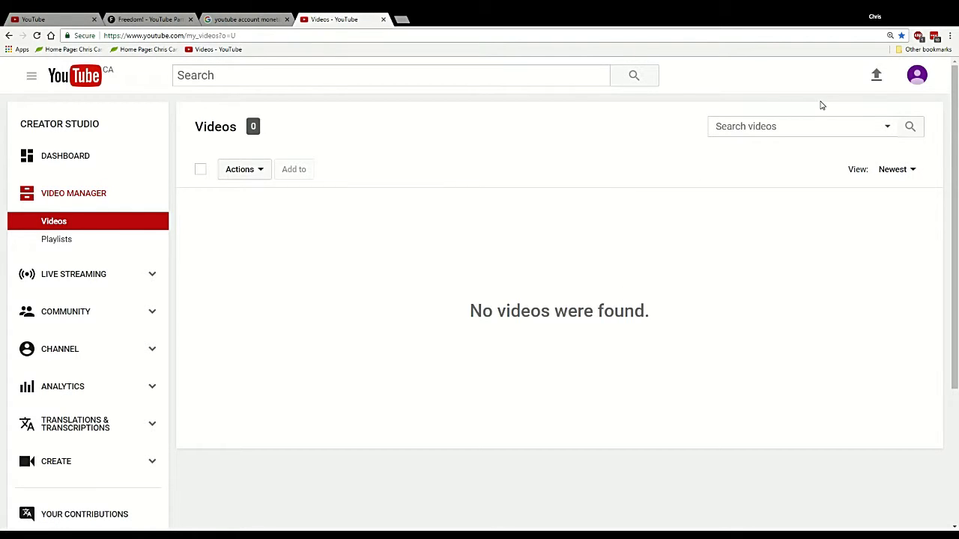
{"action": "left_click", "coordinate": [873, 80]}
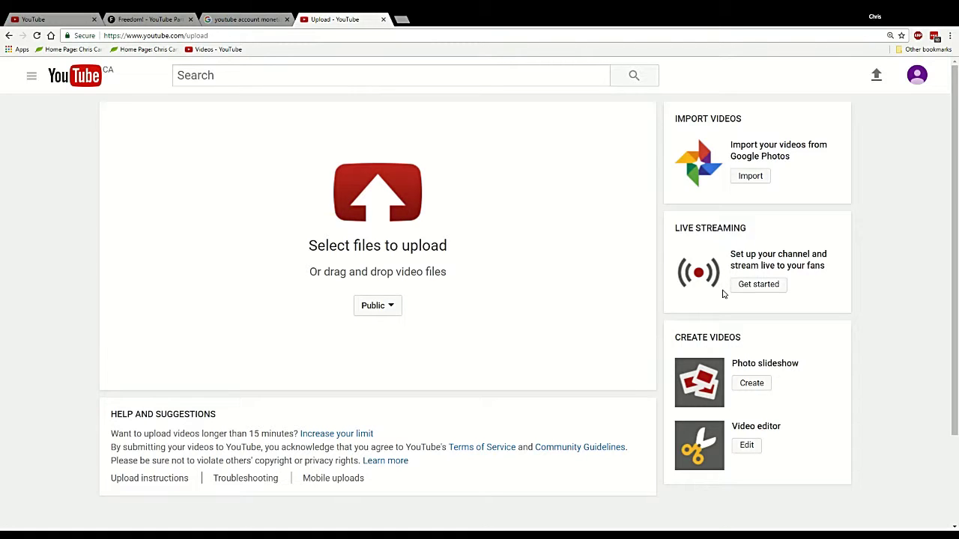
{"action": "left_click_drag", "start_coordinate": [722, 293], "coordinate": [375, 233]}
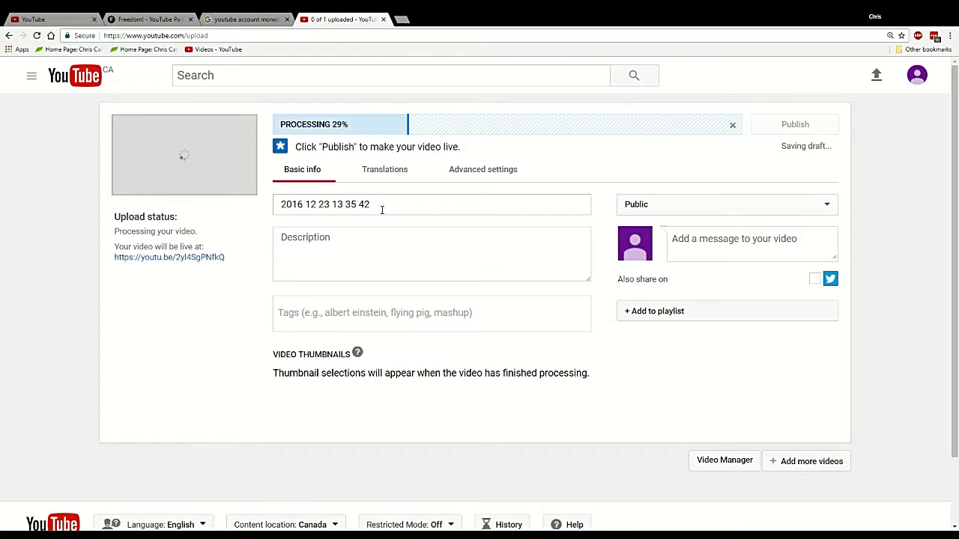
Step: Replace the uploaded video's default title with "Name of the video"
{"action": "left_click_drag", "start_coordinate": [380, 208], "coordinate": [231, 197]}
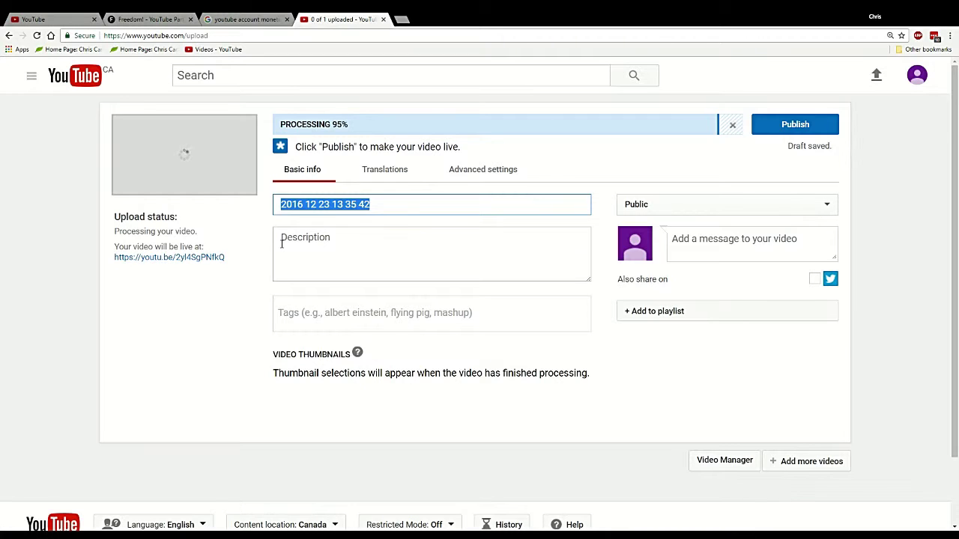
{"action": "type", "text": "Name3 of"}
{"action": "key", "text": "BackSpace"}
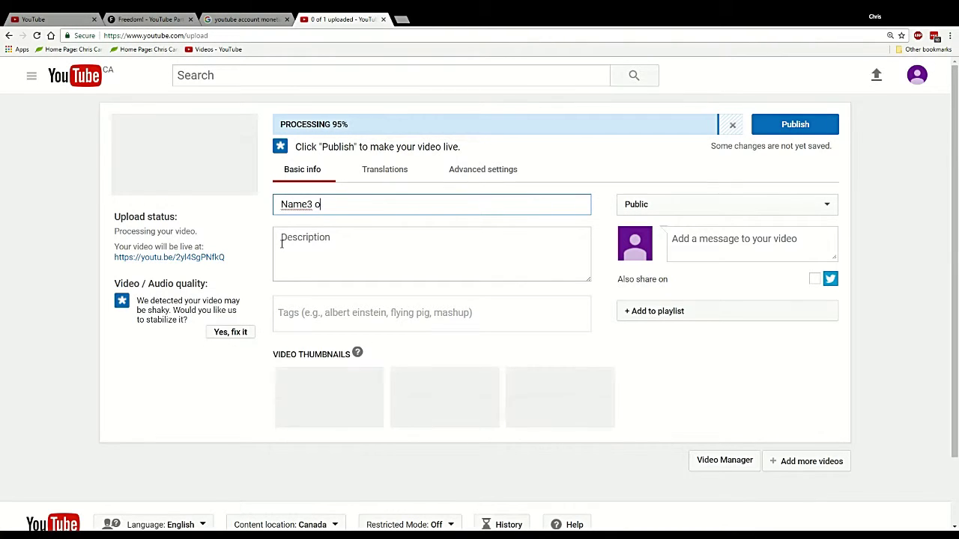
{"action": "key", "text": "BackSpace"}
{"action": "key", "text": "BackSpace"}
{"action": "key", "text": "BackSpace"}
{"action": "type", "text": "of the video"}
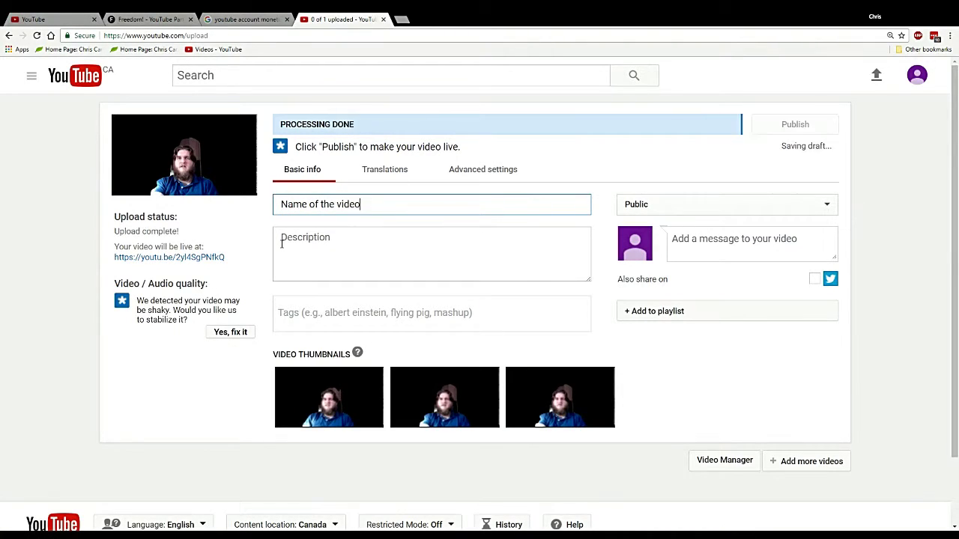
{"action": "left_click", "coordinate": [282, 243]}
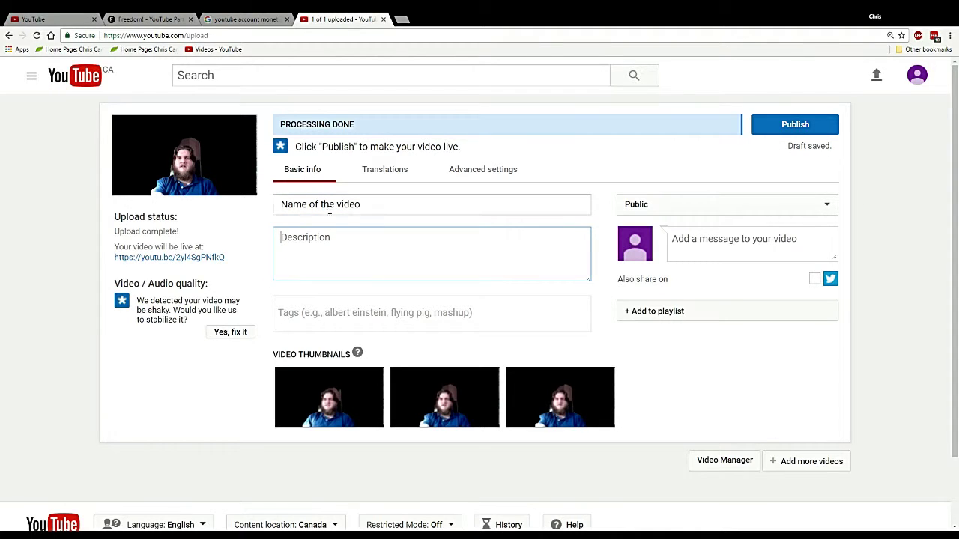
Step: Change the video's title to "Tri Def Cam Test"
{"action": "left_click_drag", "start_coordinate": [367, 207], "coordinate": [251, 207]}
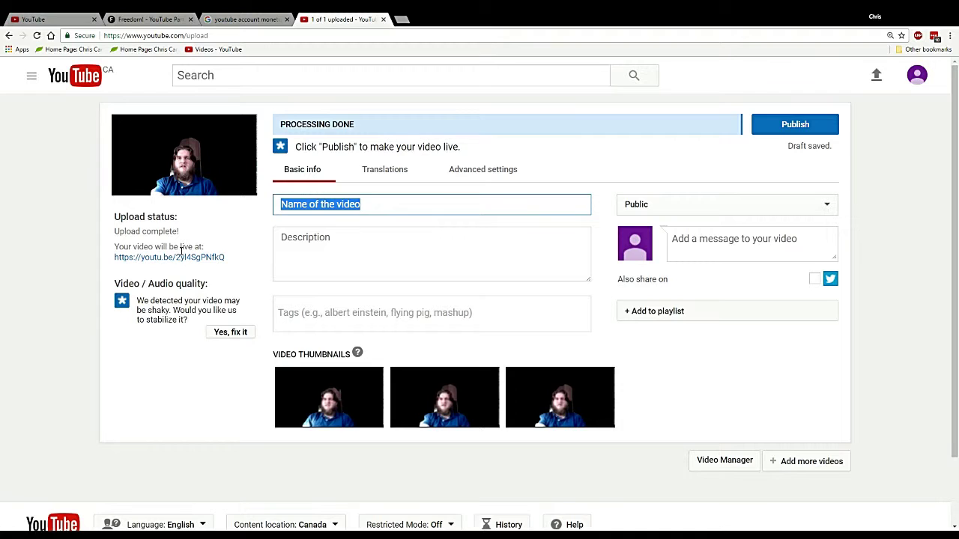
{"action": "type", "text": "Tri D"}
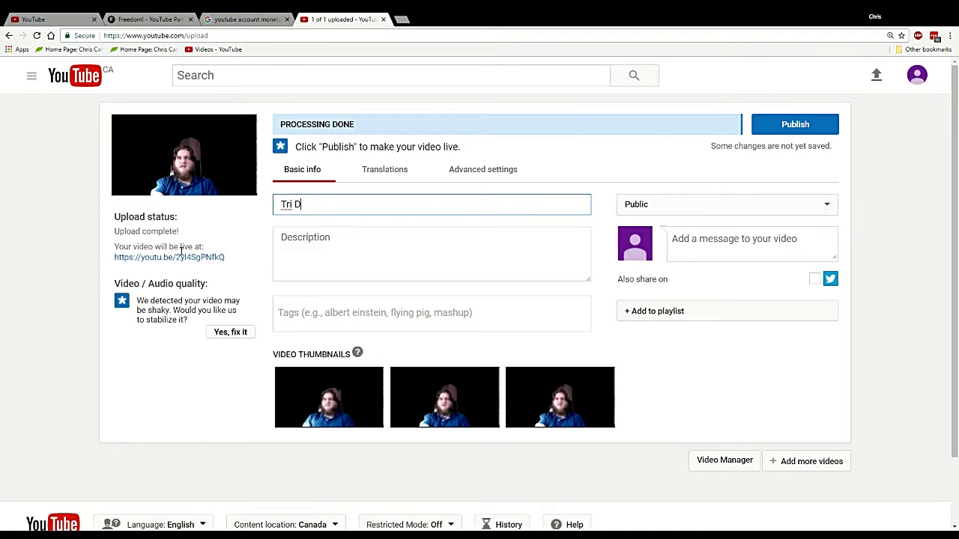
{"action": "type", "text": "ef Cam TEst"}
{"action": "key", "text": "Tab"}
{"action": "left_click", "coordinate": [334, 206]}
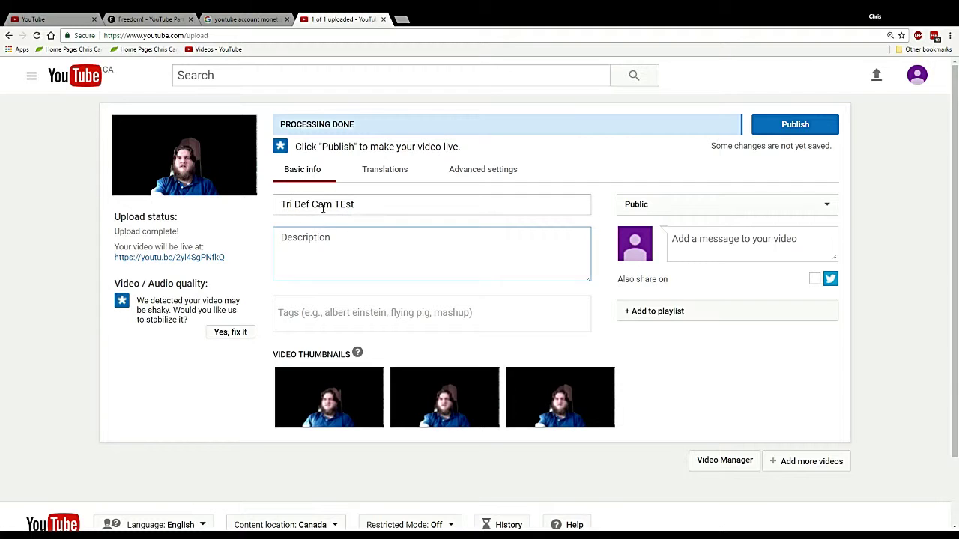
{"action": "key", "text": "Right"}
{"action": "key", "text": "Delete"}
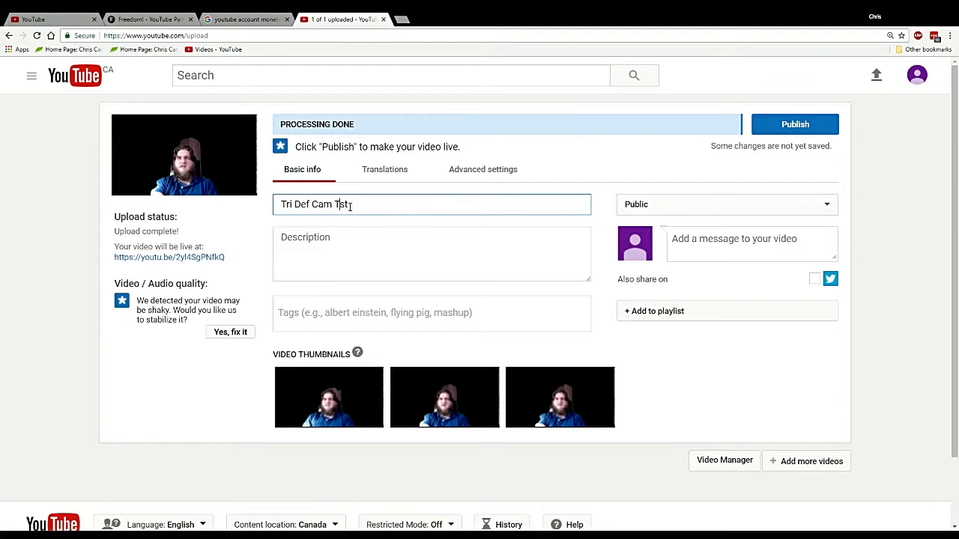
{"action": "type", "text": "e"}
Step: Enter "In this video I was testing Tri Def Cam" as the video's description
{"action": "key", "text": "Tab"}
{"action": "type", "text": "In "}
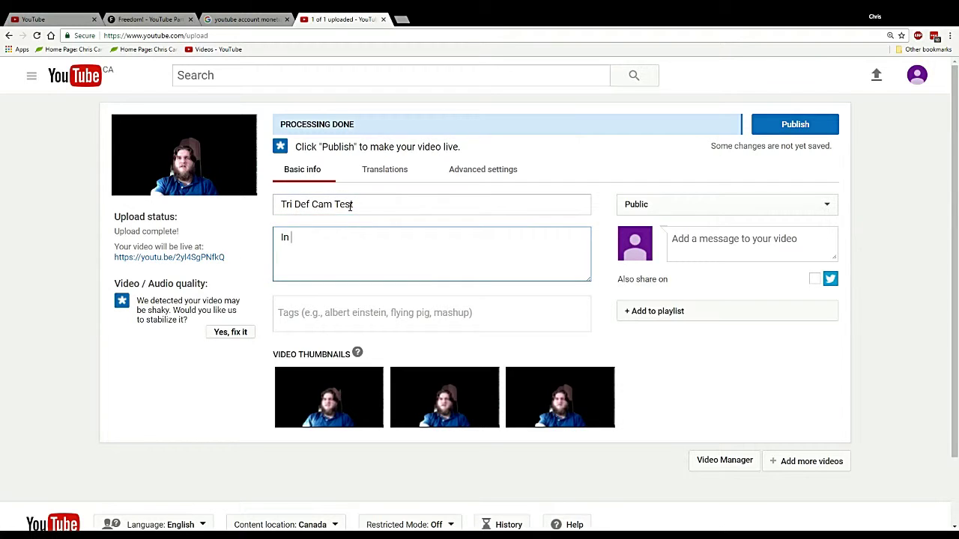
{"action": "type", "text": "this video I was testing Tri"}
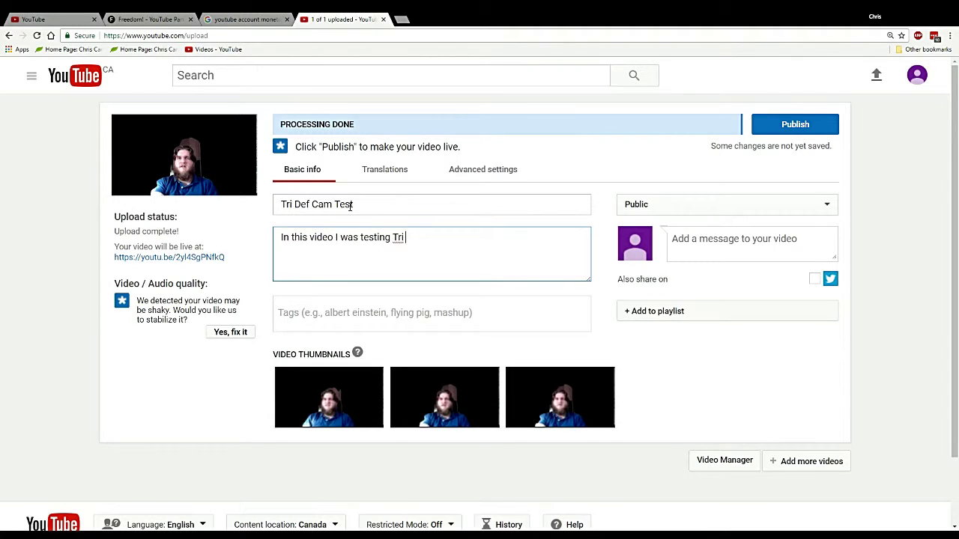
{"action": "type", "text": " Def CAm"}
{"action": "key", "text": "BackSpace"}
{"action": "key", "text": "BackSpace"}
{"action": "type", "text": "am"}
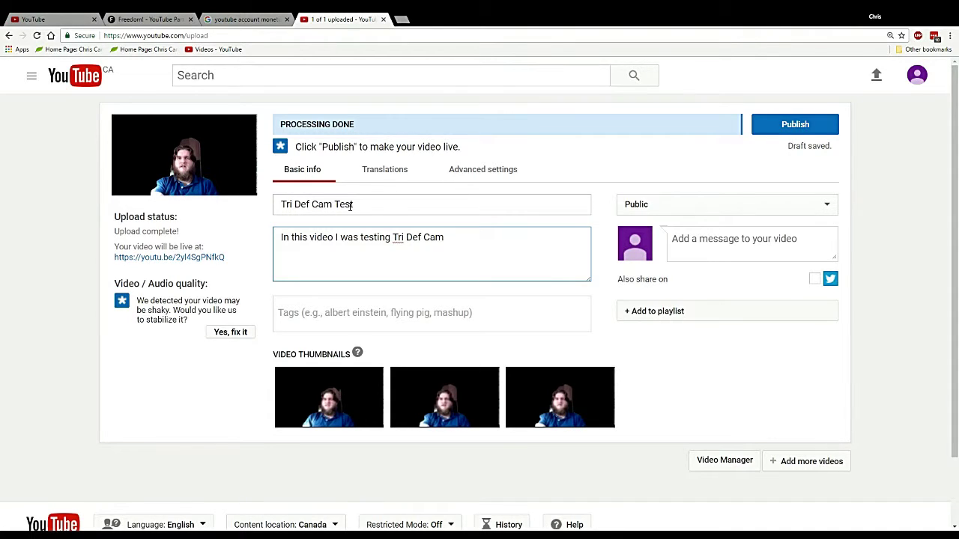
{"action": "left_click", "coordinate": [504, 311]}
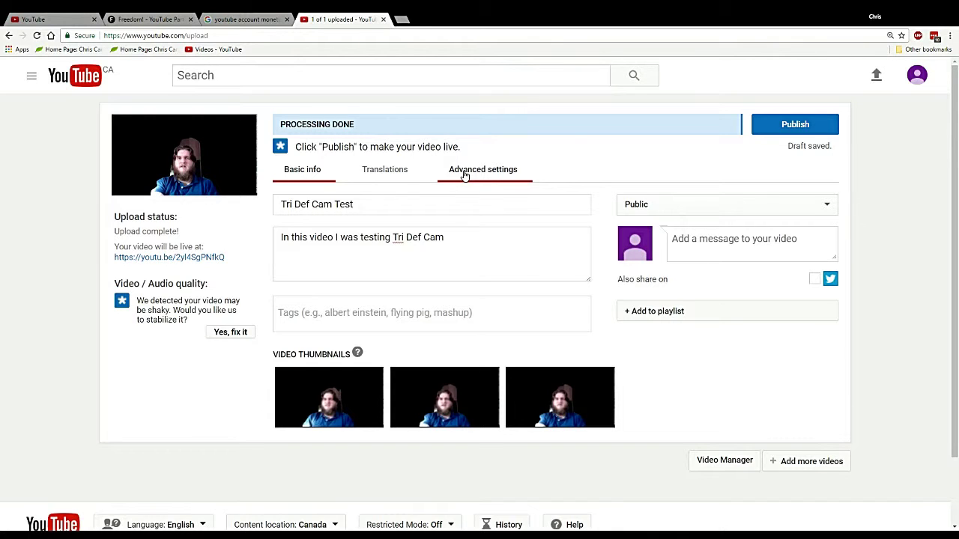
Step: Set the video's category to Howto & Style in its advanced settings
{"action": "left_click", "coordinate": [416, 174]}
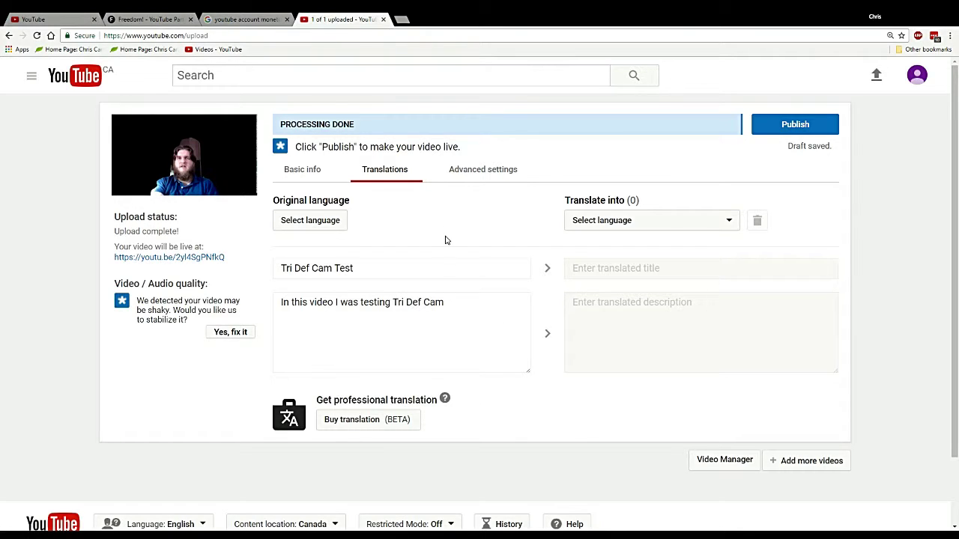
{"action": "left_click", "coordinate": [468, 173]}
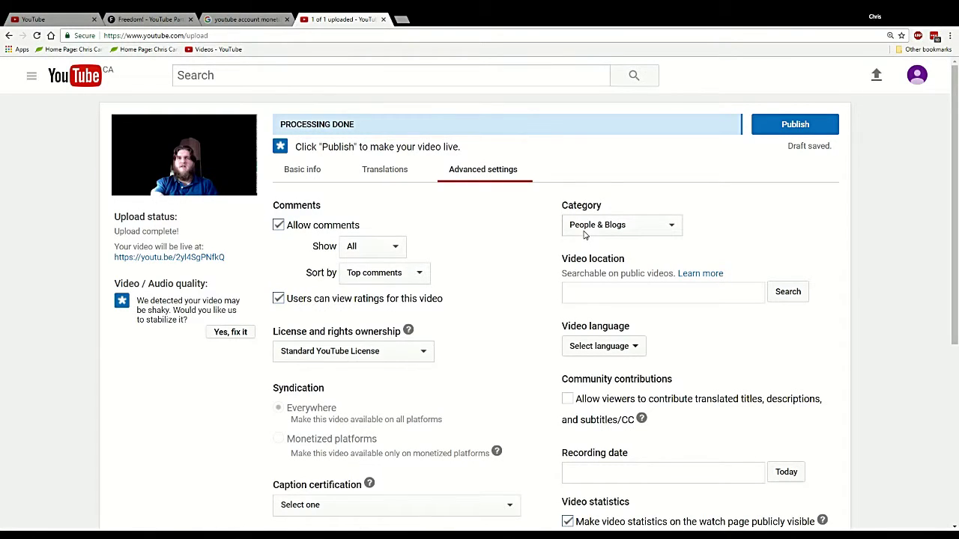
{"action": "scroll", "coordinate": [555, 242], "scroll_direction": "down", "scroll_amount": 3}
{"action": "scroll", "coordinate": [555, 241], "scroll_direction": "up", "scroll_amount": 3}
{"action": "left_click", "coordinate": [621, 221]}
{"action": "left_click", "coordinate": [636, 383]}
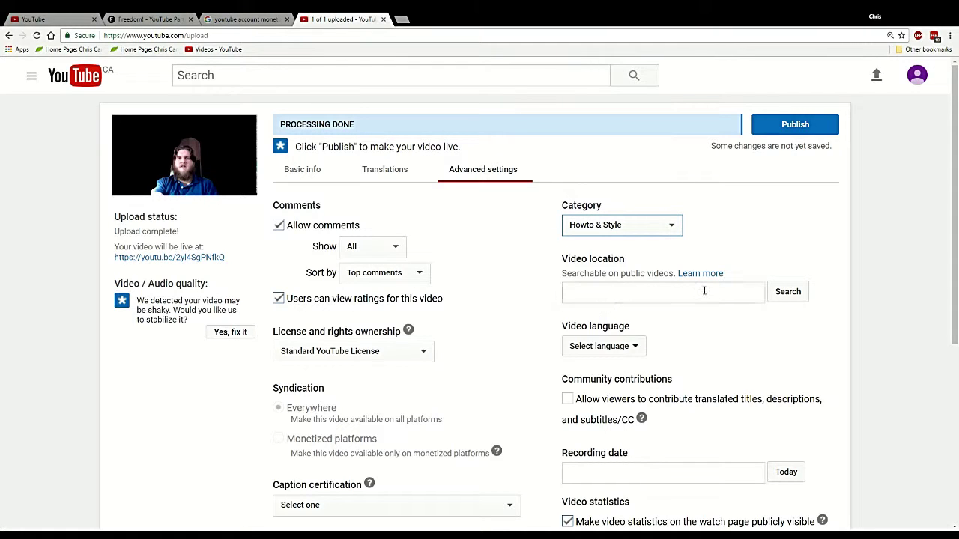
Step: Set the video language to English and the recording date to today, January 5, 2017
{"action": "scroll", "coordinate": [701, 293], "scroll_direction": "down", "scroll_amount": 1}
{"action": "left_click", "coordinate": [599, 271]}
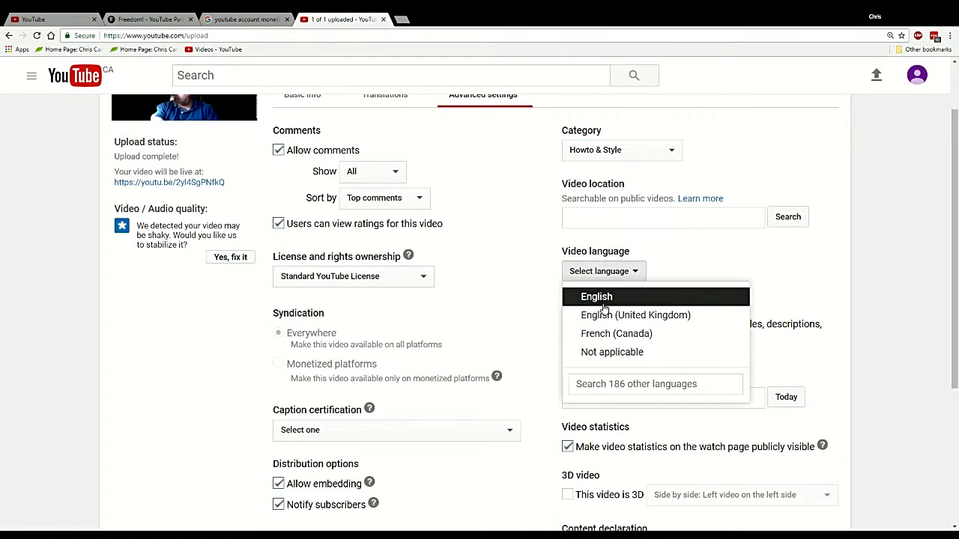
{"action": "left_click", "coordinate": [604, 298]}
{"action": "scroll", "coordinate": [558, 326], "scroll_direction": "down", "scroll_amount": 1}
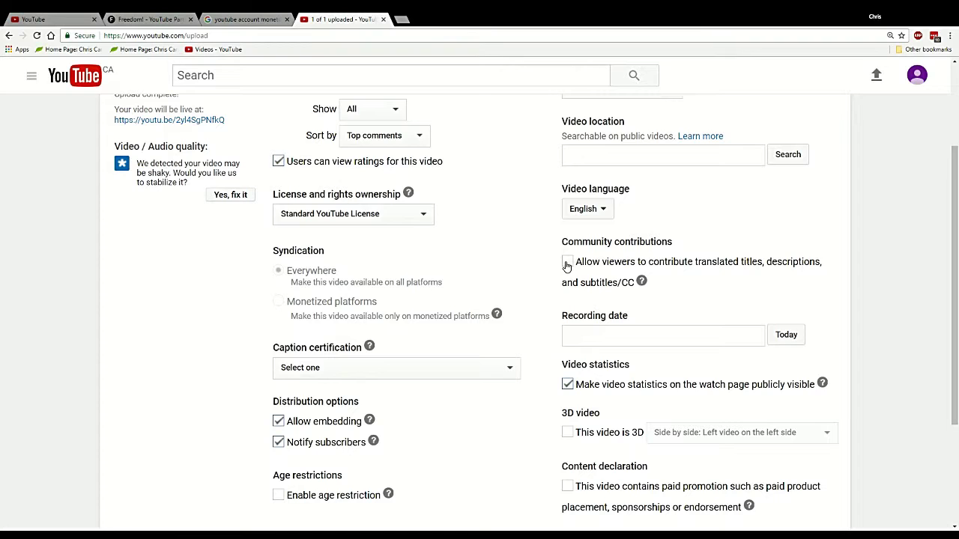
{"action": "scroll", "coordinate": [562, 280], "scroll_direction": "down", "scroll_amount": 1}
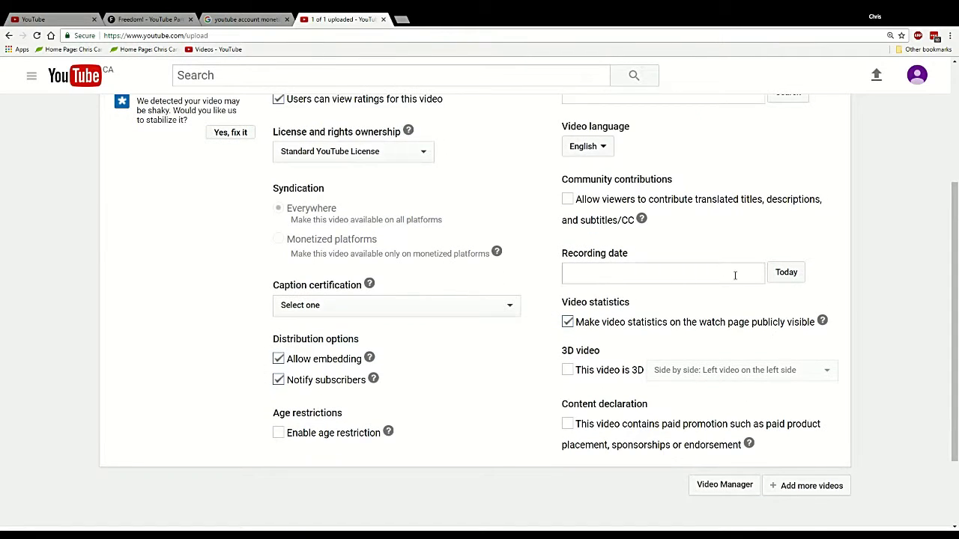
{"action": "left_click", "coordinate": [784, 272]}
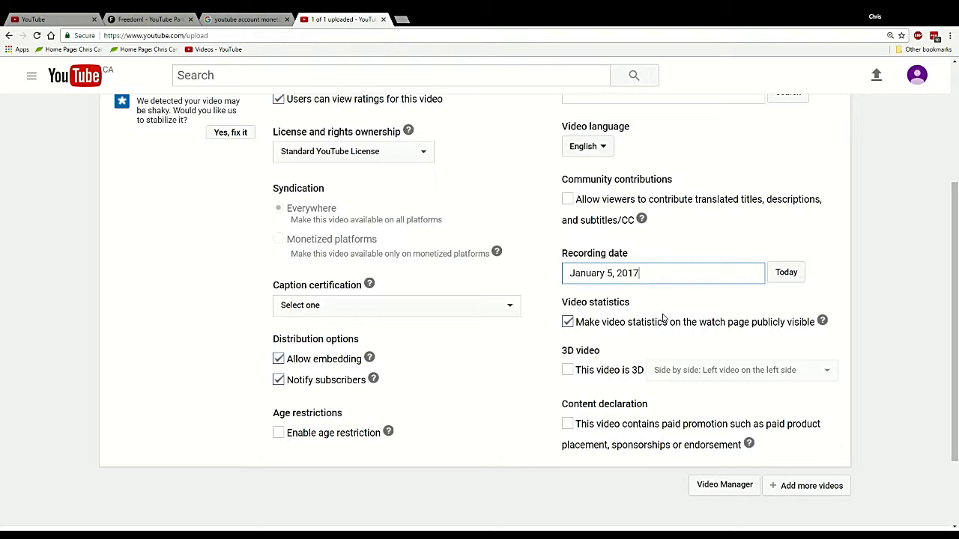
Step: Review the video's comment, license, syndication, distribution and age restriction options in the advanced settings
{"action": "scroll", "coordinate": [537, 345], "scroll_direction": "up", "scroll_amount": 3}
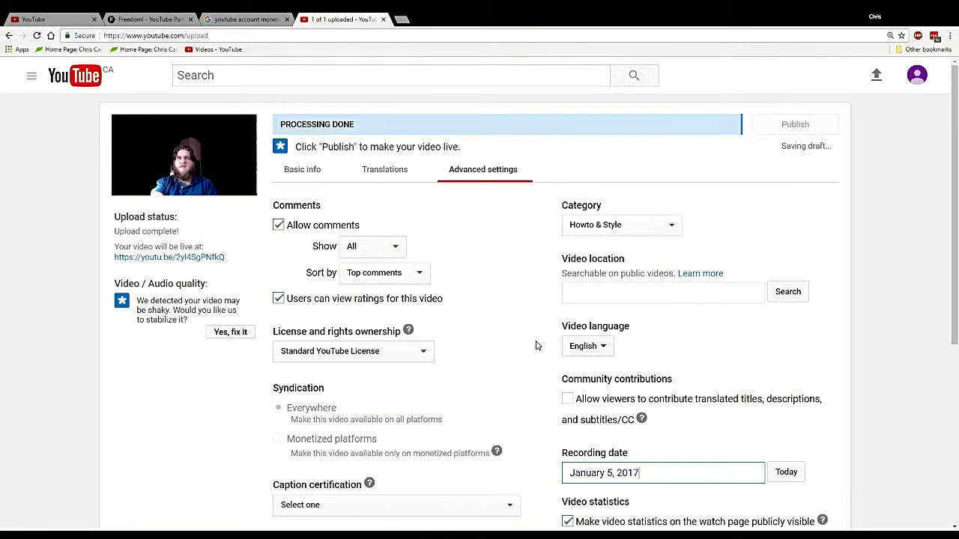
{"action": "scroll", "coordinate": [412, 378], "scroll_direction": "down", "scroll_amount": 2}
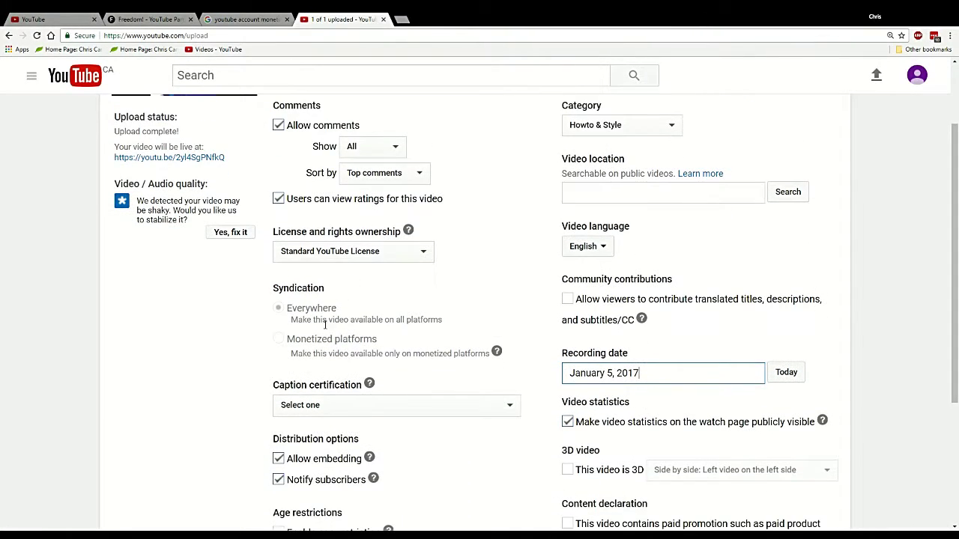
{"action": "scroll", "coordinate": [428, 371], "scroll_direction": "down", "scroll_amount": 1}
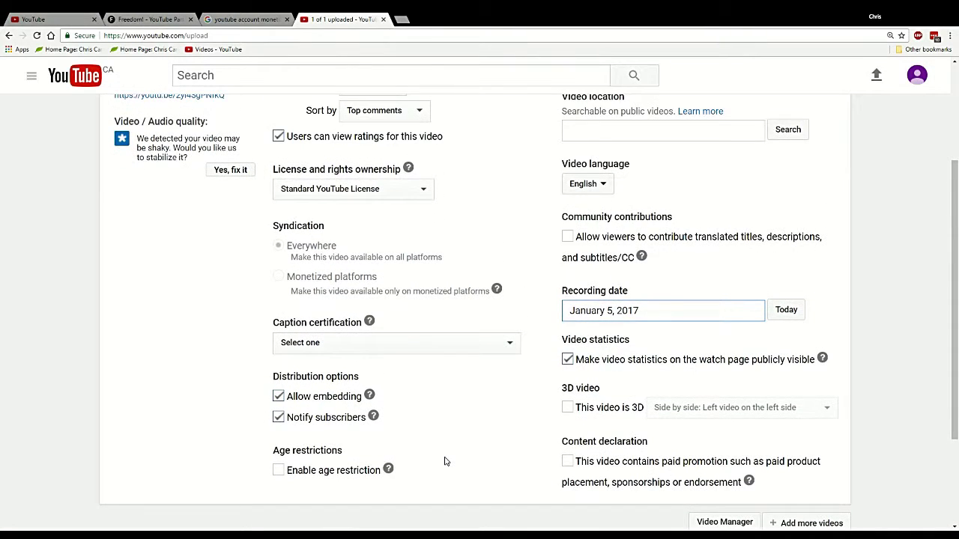
{"action": "scroll", "coordinate": [445, 461], "scroll_direction": "down", "scroll_amount": 2}
{"action": "left_click_drag", "start_coordinate": [269, 378], "coordinate": [599, 352]}
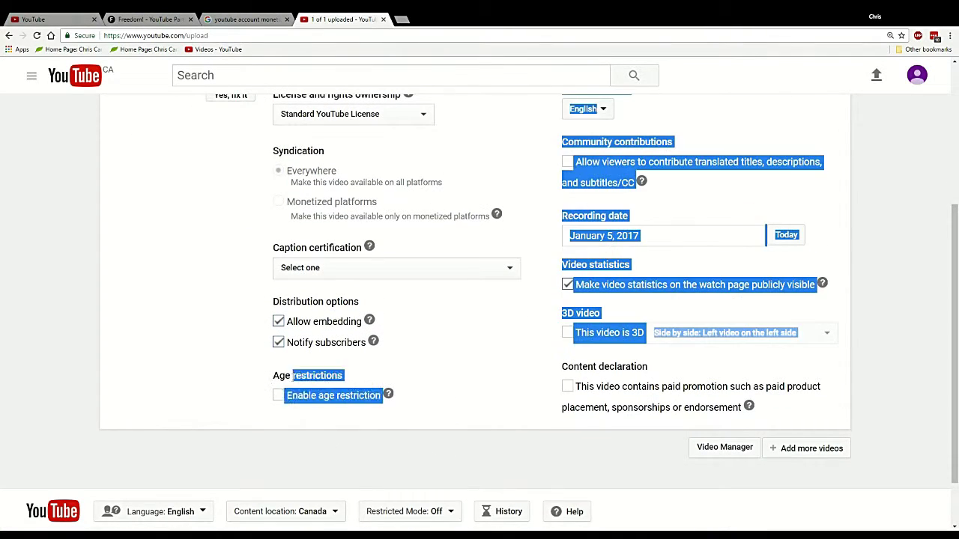
{"action": "left_click", "coordinate": [387, 397]}
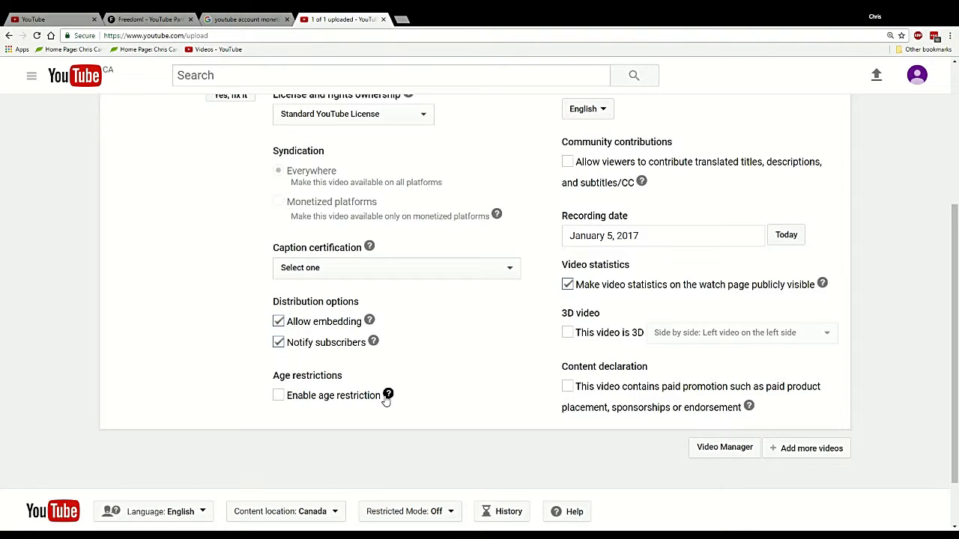
{"action": "scroll", "coordinate": [695, 478], "scroll_direction": "up", "scroll_amount": 3}
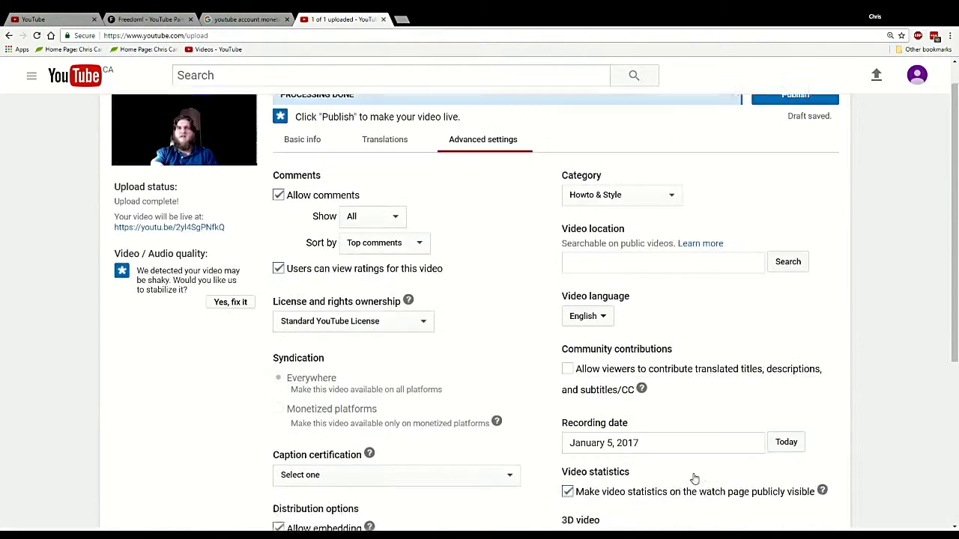
Step: Publish the video and open the channel's list of uploaded videos
{"action": "left_click", "coordinate": [798, 129]}
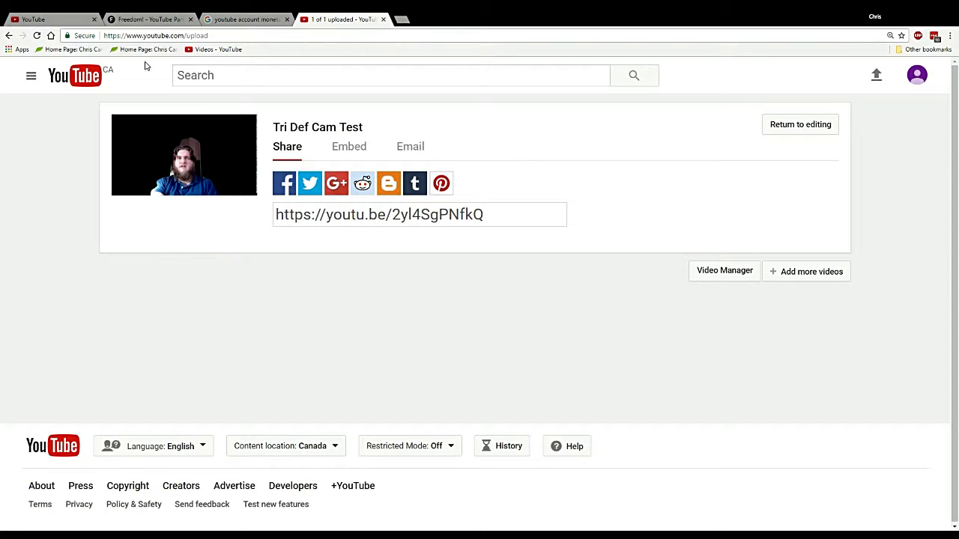
{"action": "left_click", "coordinate": [207, 50]}
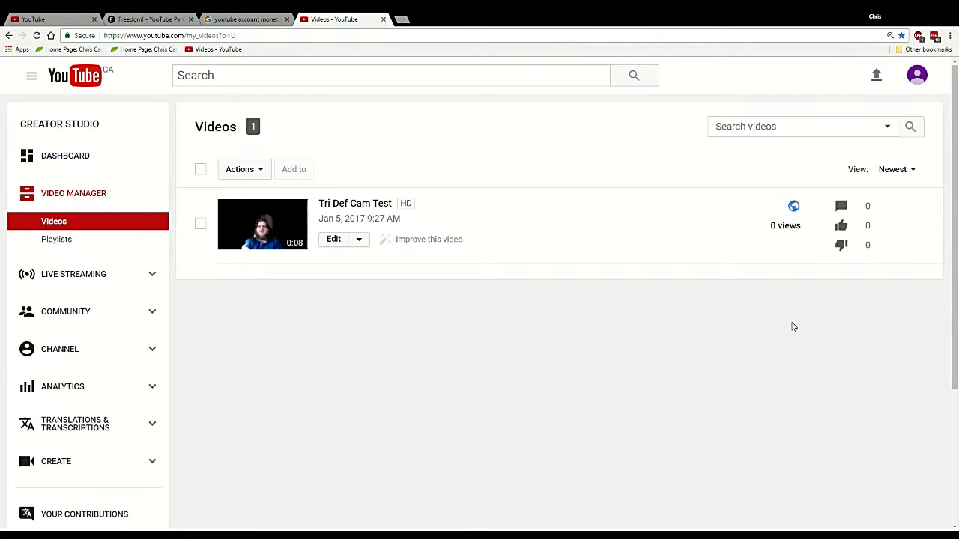
Step: Open the page youtube.com/account_monetization?action_adsense_connection=1 and read through the three requirements for earning money from videos
{"action": "left_click", "coordinate": [352, 34]}
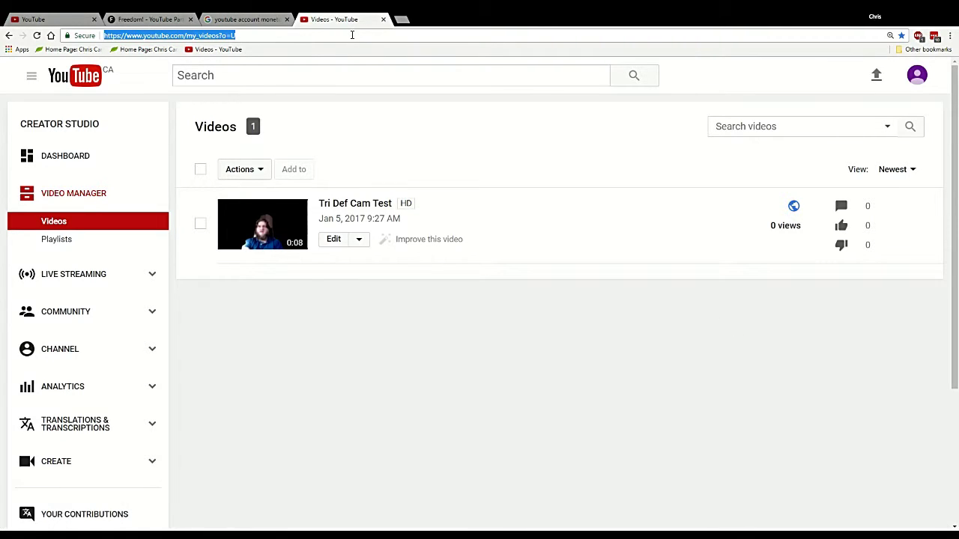
{"action": "type", "text": "https://www.youtube.com/account_monetization?action_adsense_connection=1"}
{"action": "key", "text": "Return"}
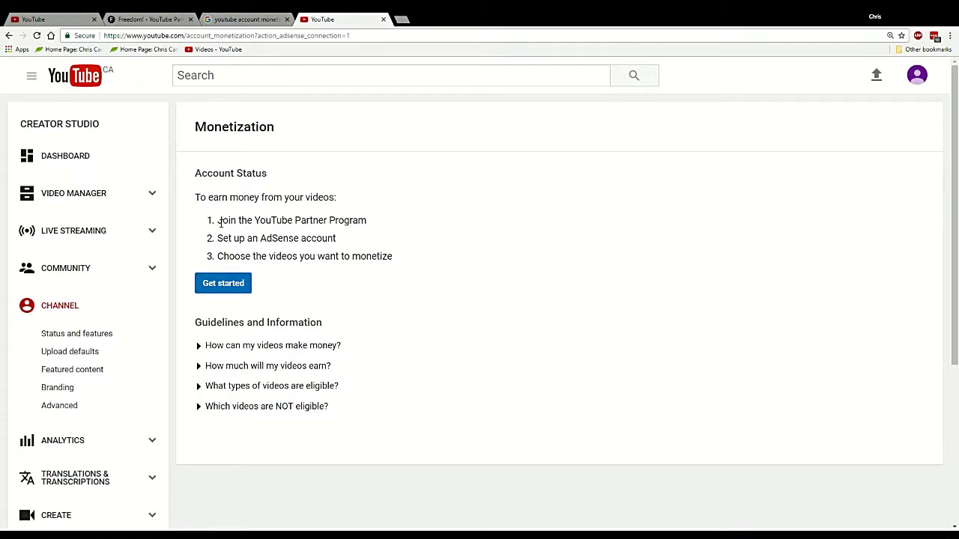
{"action": "left_click_drag", "start_coordinate": [223, 221], "coordinate": [366, 220]}
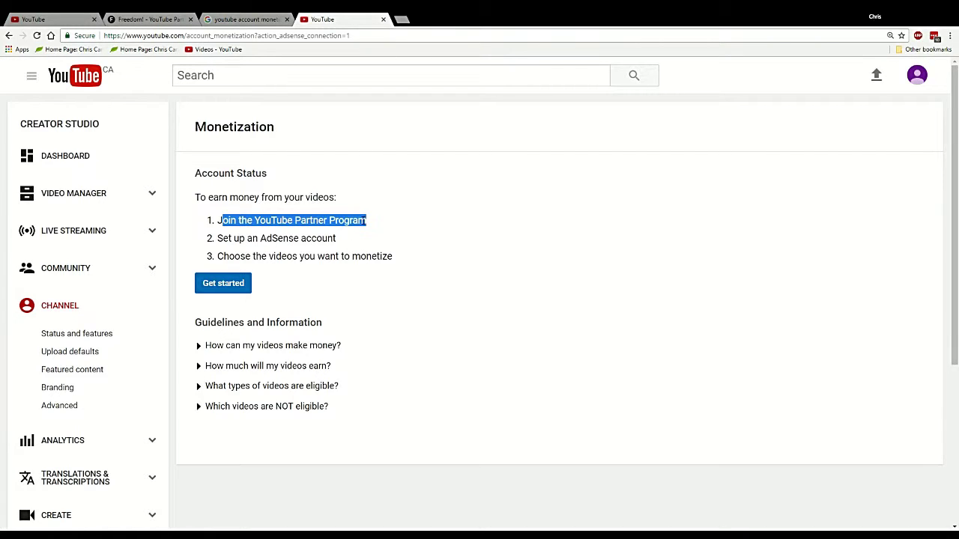
{"action": "left_click", "coordinate": [258, 233]}
{"action": "left_click_drag", "start_coordinate": [216, 239], "coordinate": [335, 238]}
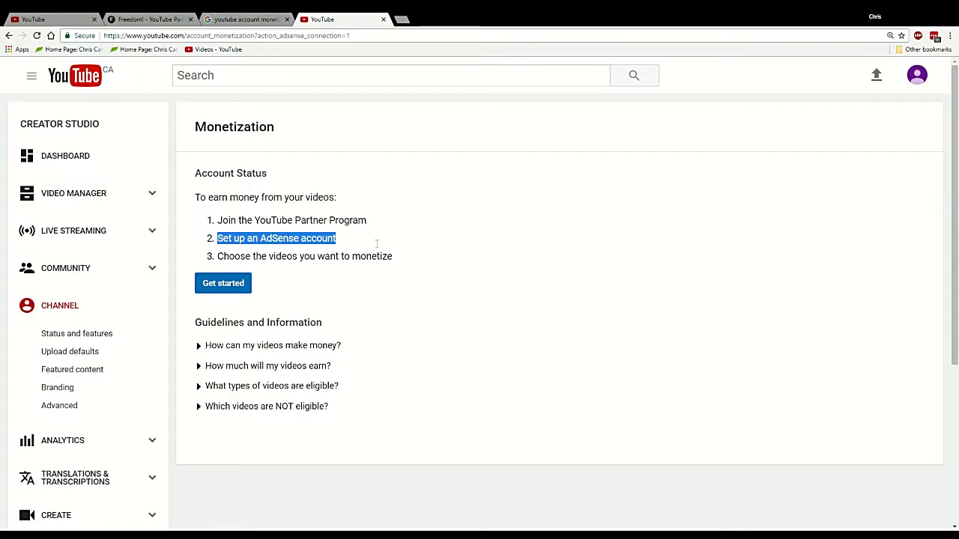
{"action": "left_click", "coordinate": [316, 269]}
{"action": "left_click_drag", "start_coordinate": [215, 256], "coordinate": [291, 256]}
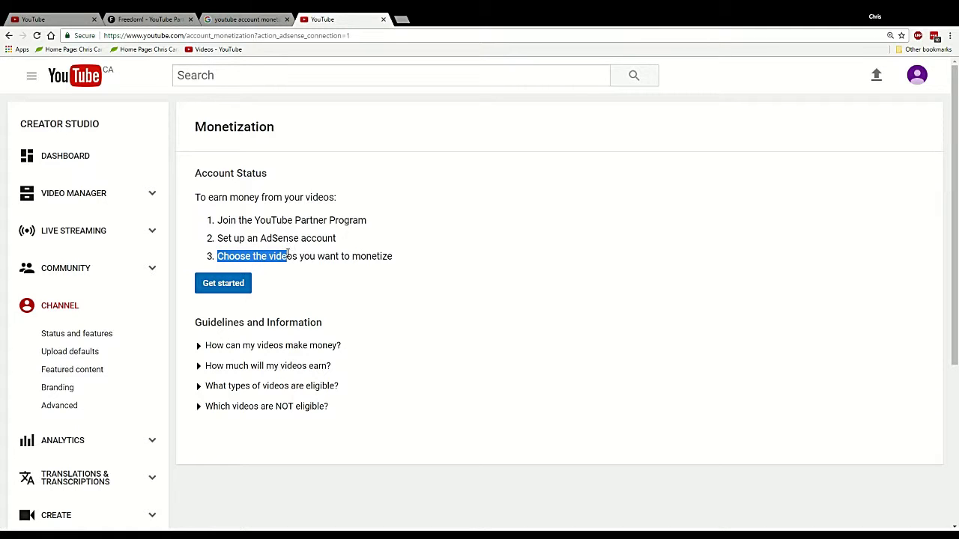
Step: Start enabling the account for monetization, agree to the three required YouTube Partner Program statements, and accept the terms
{"action": "left_click", "coordinate": [244, 283]}
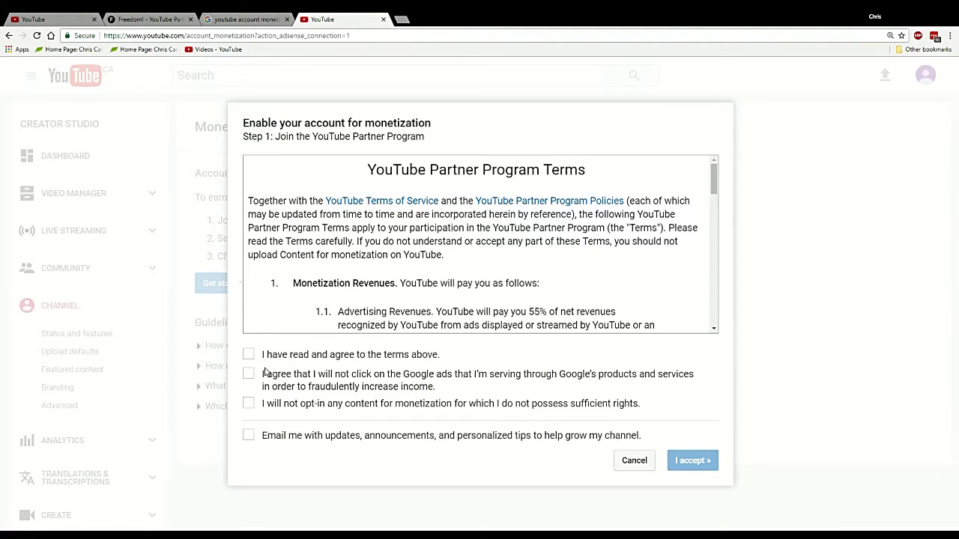
{"action": "left_click", "coordinate": [303, 359]}
{"action": "left_click", "coordinate": [322, 379]}
{"action": "left_click", "coordinate": [307, 409]}
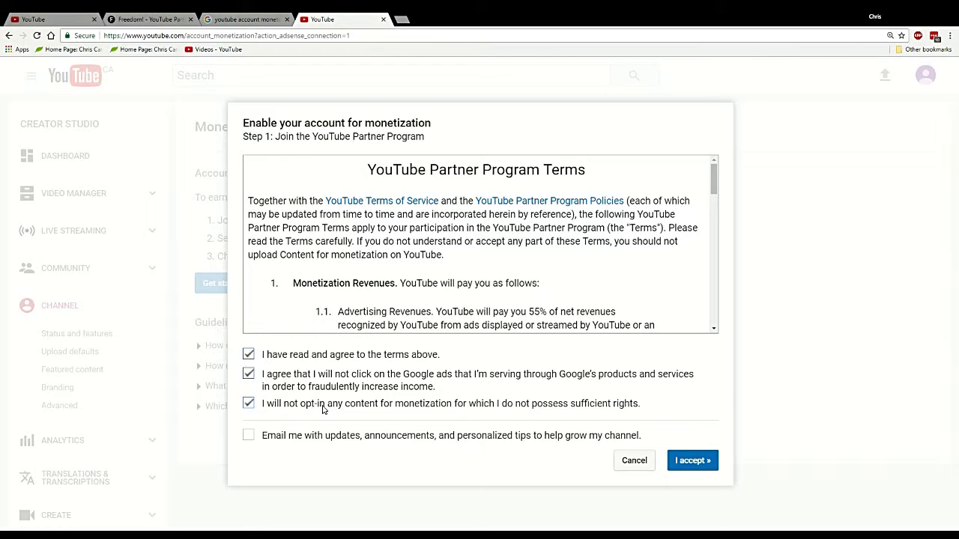
{"action": "left_click", "coordinate": [709, 463]}
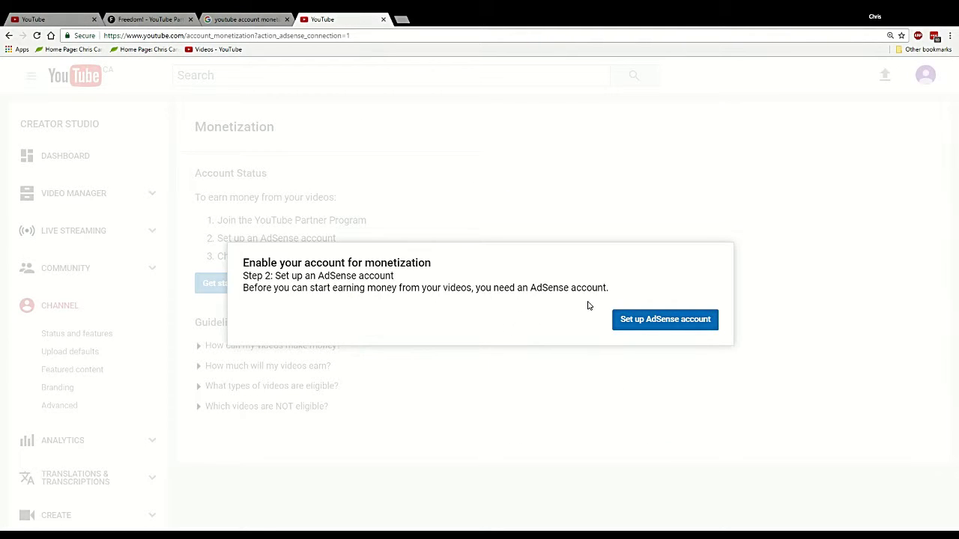
Step: Begin the AdSense account setup by signing in with an existing Google account, and save the channel website with English as content language
{"action": "left_click", "coordinate": [680, 319]}
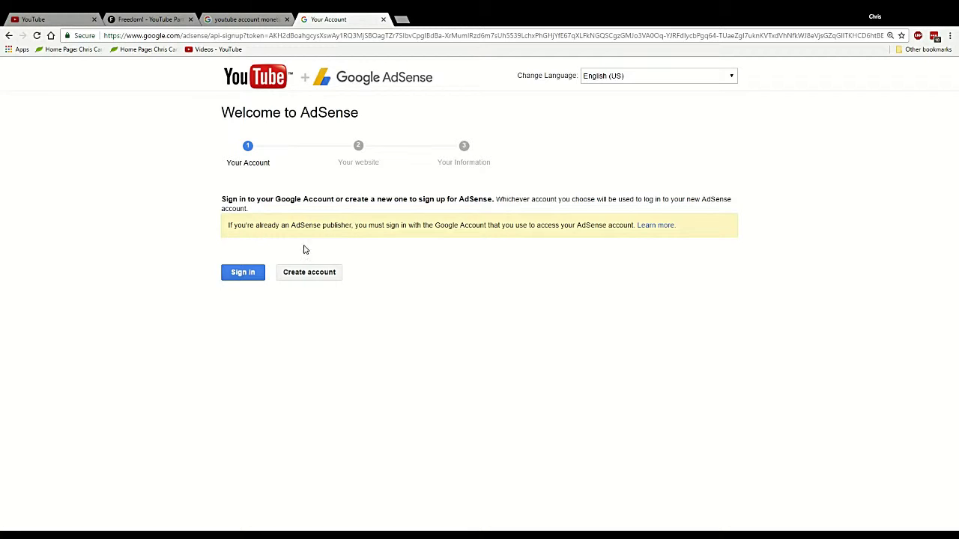
{"action": "left_click", "coordinate": [313, 272]}
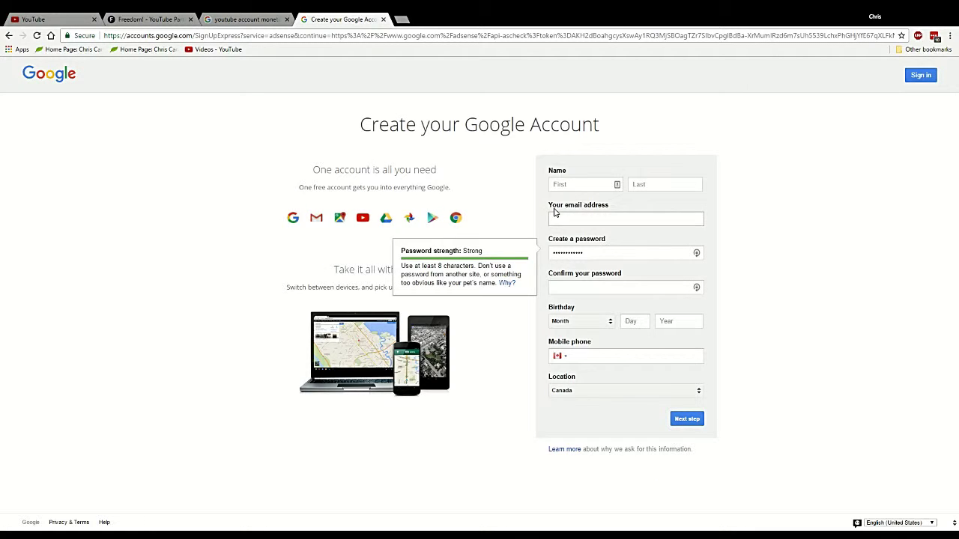
{"action": "left_click", "coordinate": [913, 79]}
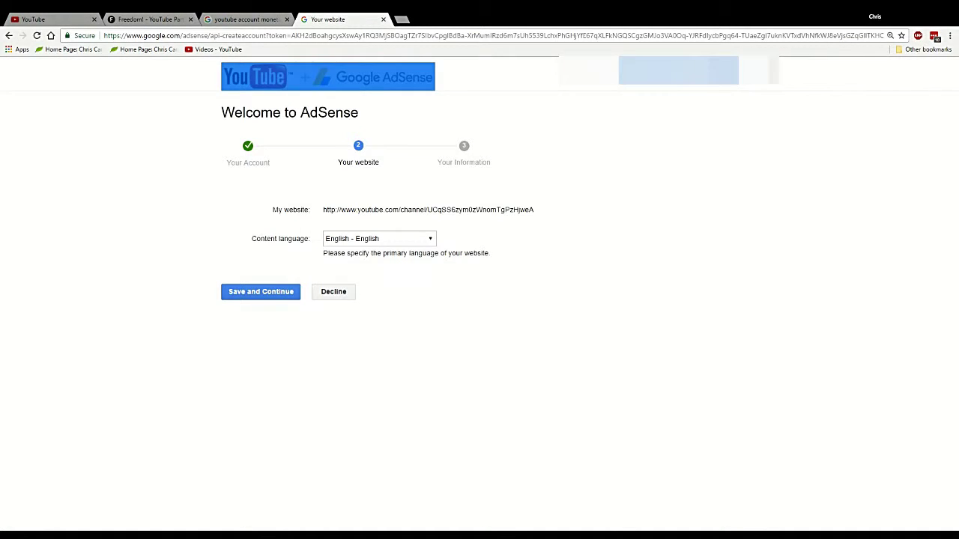
{"action": "left_click", "coordinate": [268, 295]}
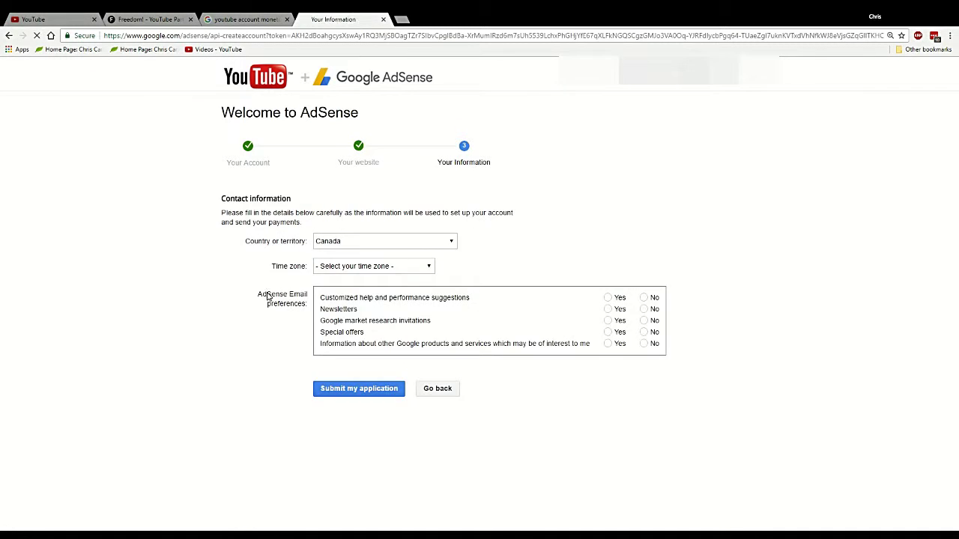
Step: Choose a time zone for the AdSense contact information and accept the AdSense Terms and Conditions
{"action": "left_click", "coordinate": [382, 267]}
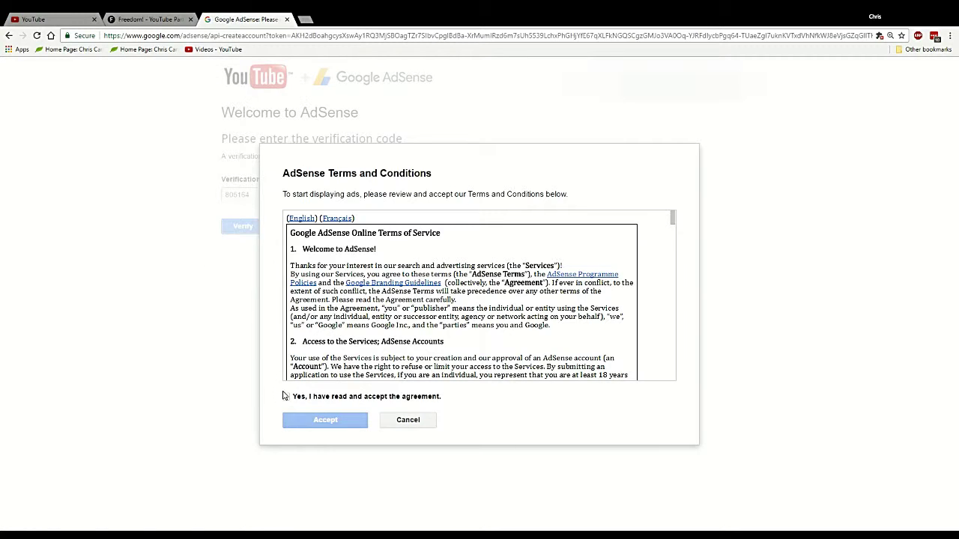
{"action": "scroll", "coordinate": [317, 283], "scroll_direction": "down", "scroll_amount": 1}
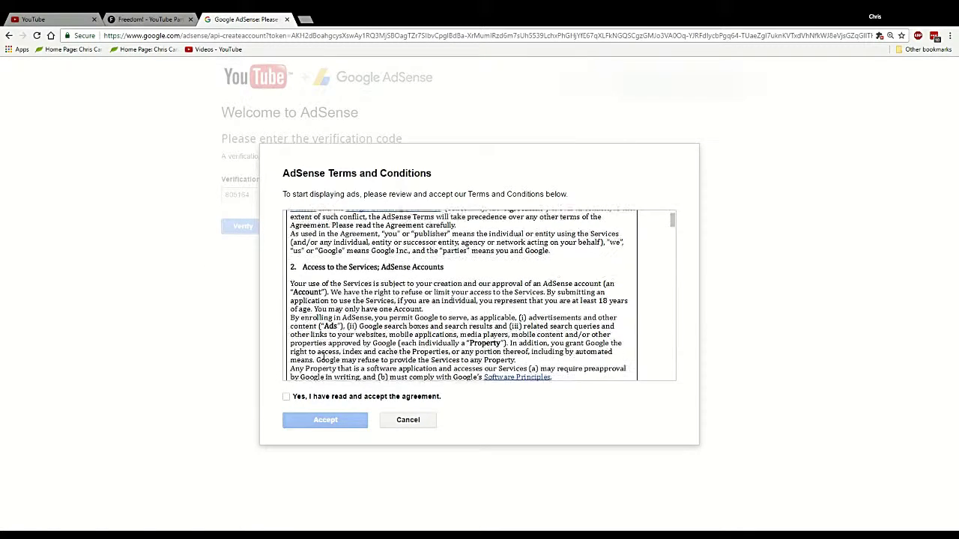
{"action": "left_click", "coordinate": [286, 396]}
{"action": "left_click", "coordinate": [307, 420]}
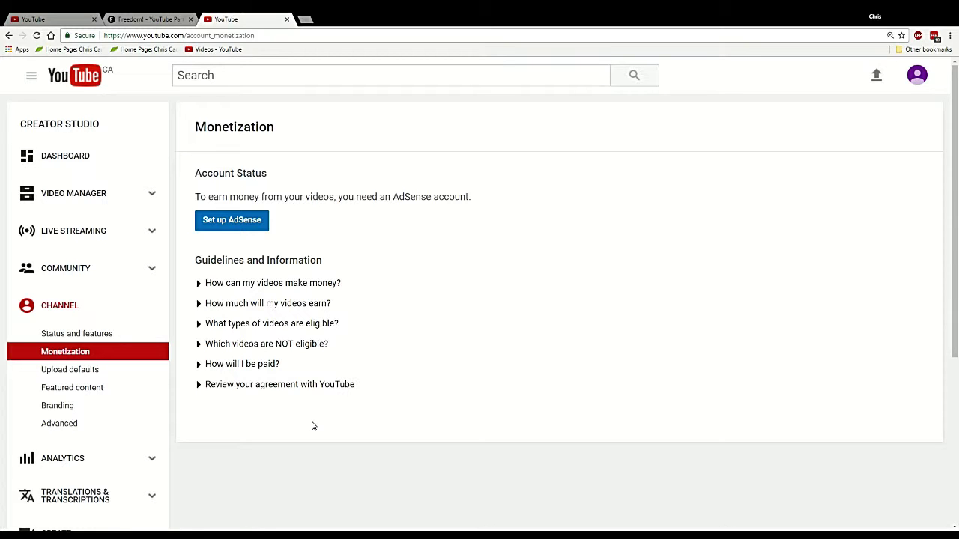
Step: Continue the AdSense setup from the channel's monetization page and review the associated AdSense account details
{"action": "scroll", "coordinate": [312, 425], "scroll_direction": "down", "scroll_amount": 2}
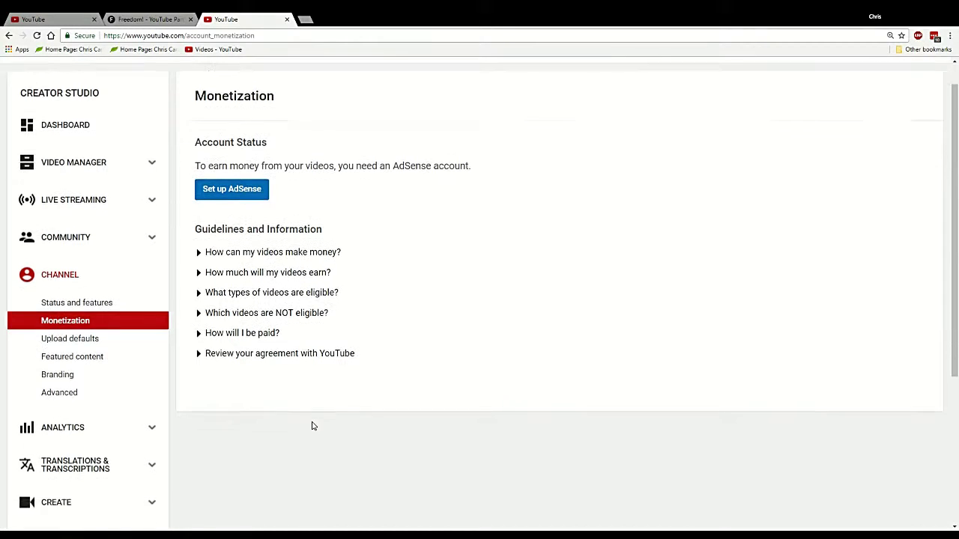
{"action": "scroll", "coordinate": [251, 367], "scroll_direction": "up", "scroll_amount": 2}
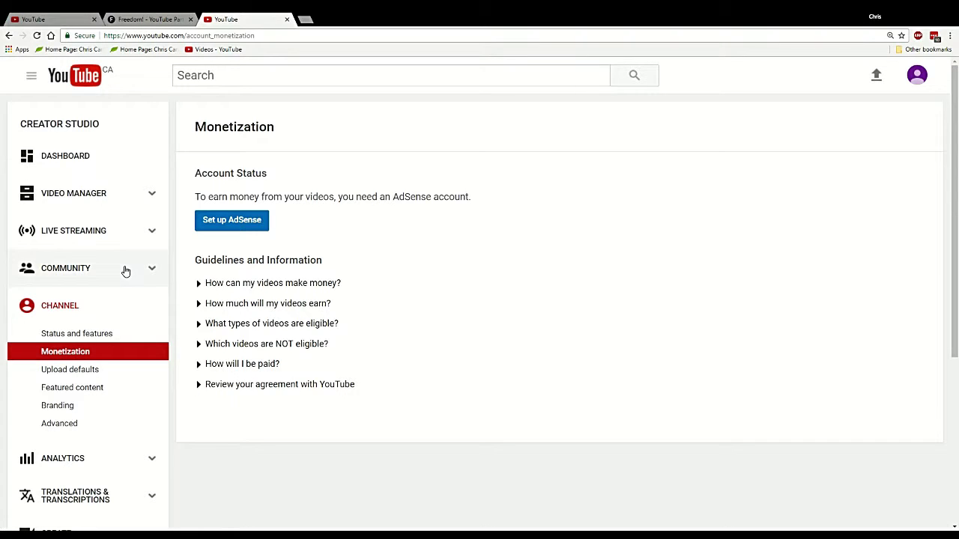
{"action": "left_click", "coordinate": [240, 222]}
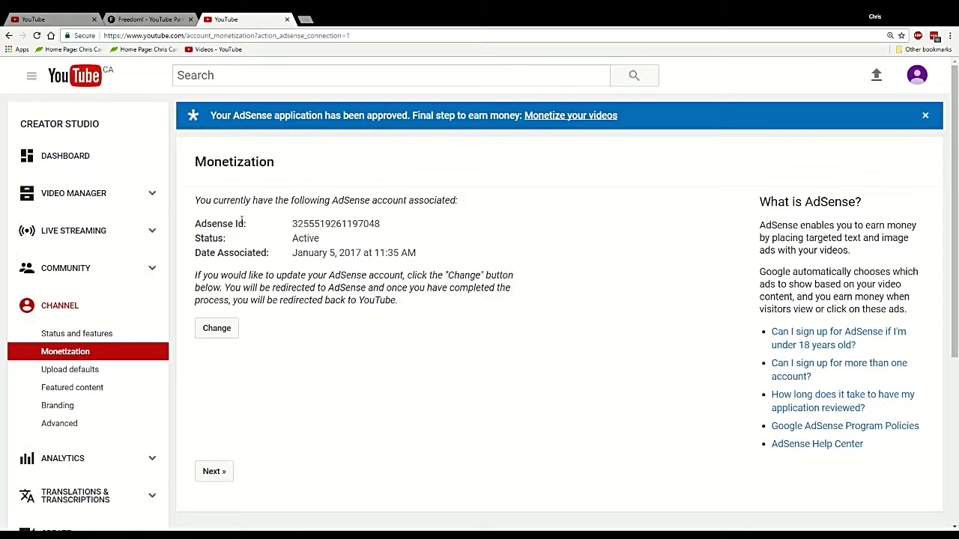
{"action": "left_click_drag", "start_coordinate": [193, 204], "coordinate": [427, 283]}
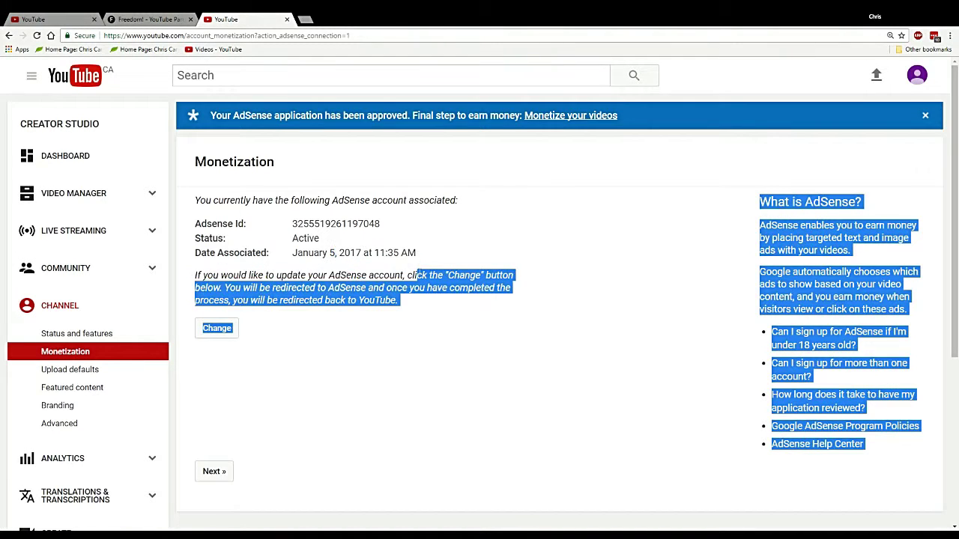
{"action": "left_click", "coordinate": [438, 299]}
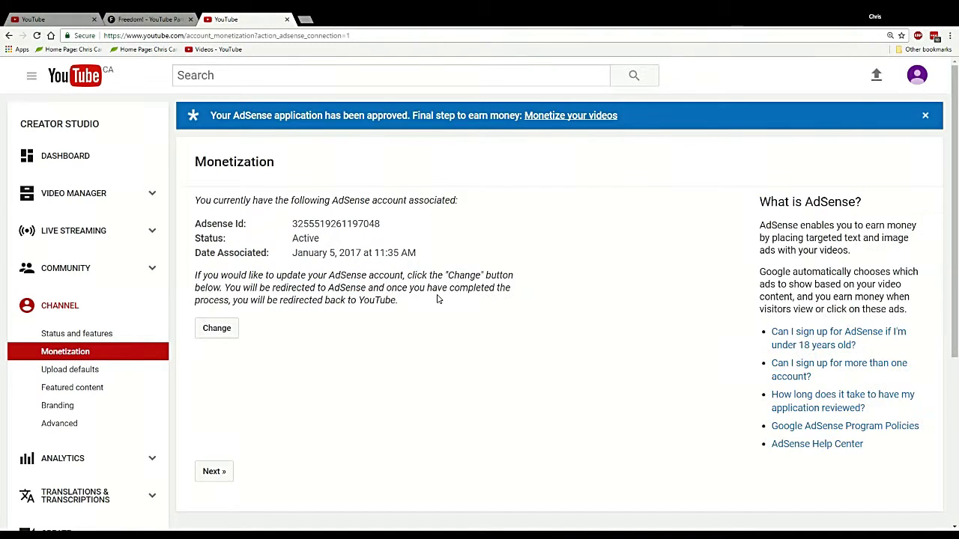
{"action": "left_click", "coordinate": [328, 353]}
Step: Switch to the Freedom! partner application and grant it the requested Google and YouTube account permissions
{"action": "left_click", "coordinate": [126, 17]}
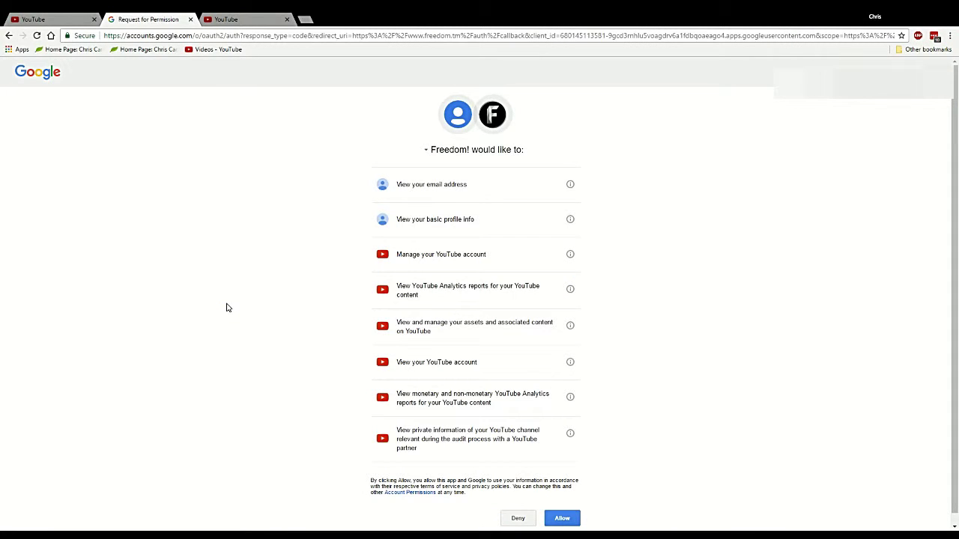
{"action": "scroll", "coordinate": [397, 128], "scroll_direction": "down", "scroll_amount": 1}
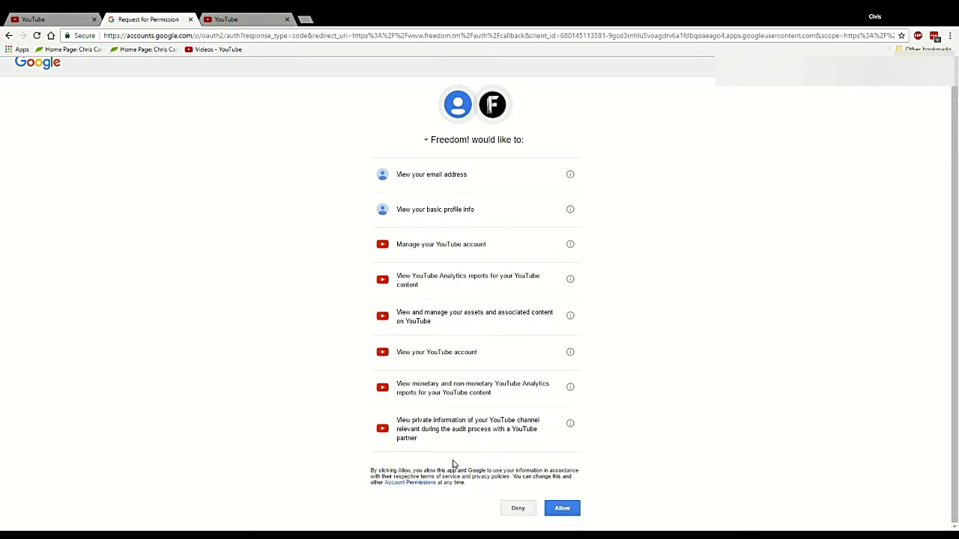
{"action": "left_click", "coordinate": [564, 509]}
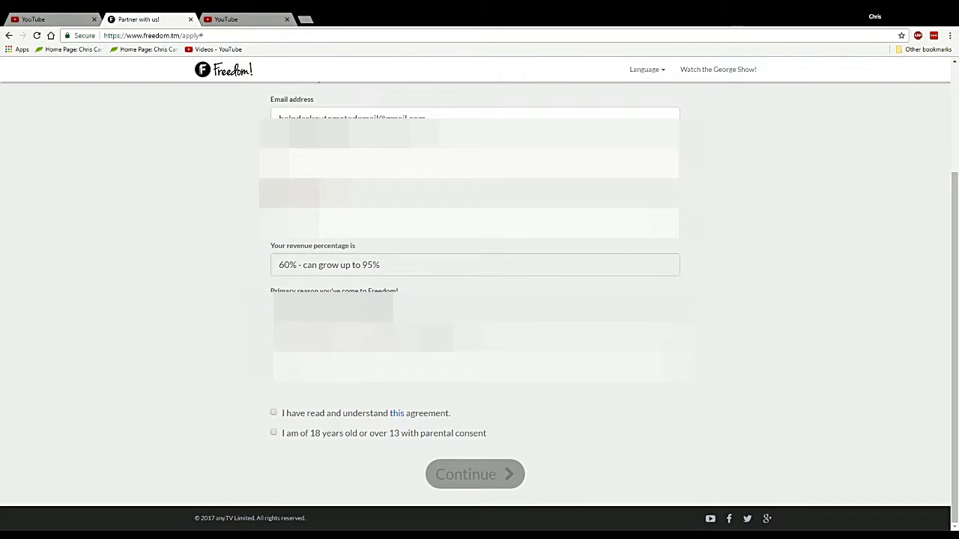
Step: Review the basic information form of the Freedom! application, including the revenue percentage and the agreement options
{"action": "left_click_drag", "start_coordinate": [272, 265], "coordinate": [398, 256]}
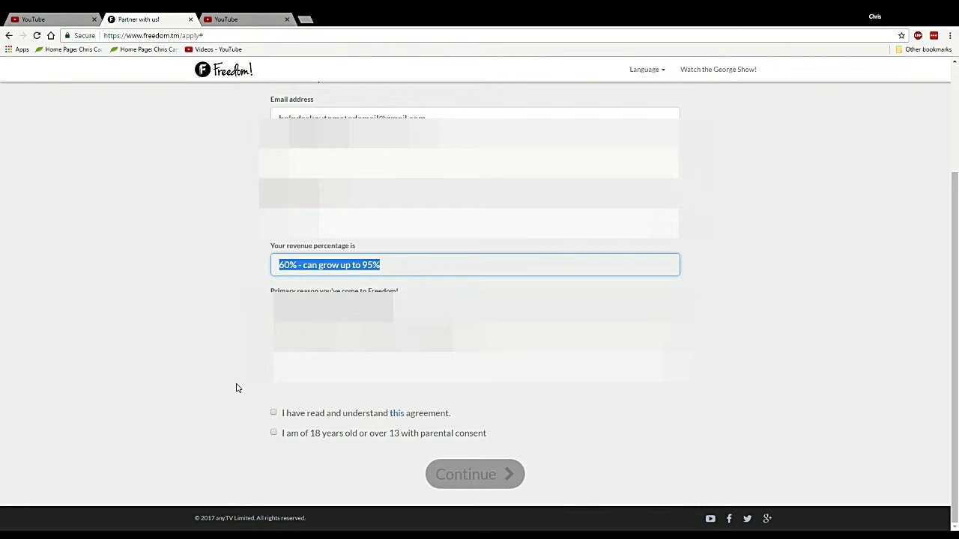
{"action": "scroll", "coordinate": [236, 388], "scroll_direction": "up", "scroll_amount": 2}
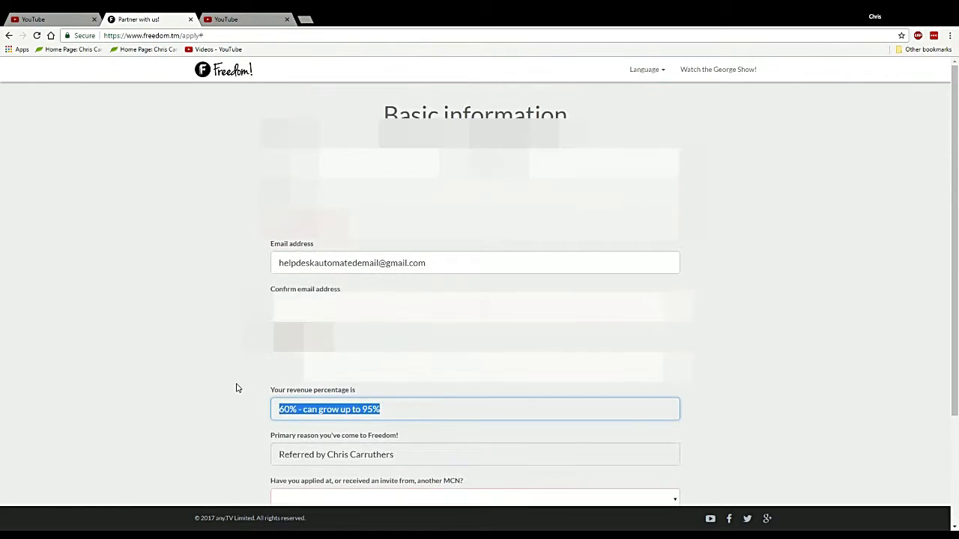
{"action": "scroll", "coordinate": [236, 388], "scroll_direction": "down", "scroll_amount": 2}
{"action": "scroll", "coordinate": [479, 300], "scroll_direction": "up", "scroll_amount": 2}
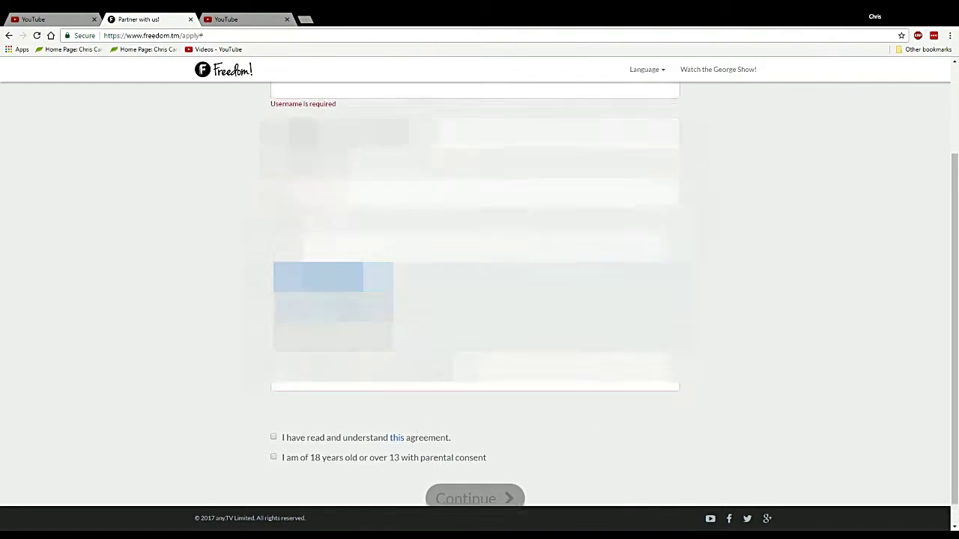
{"action": "left_click", "coordinate": [483, 535]}
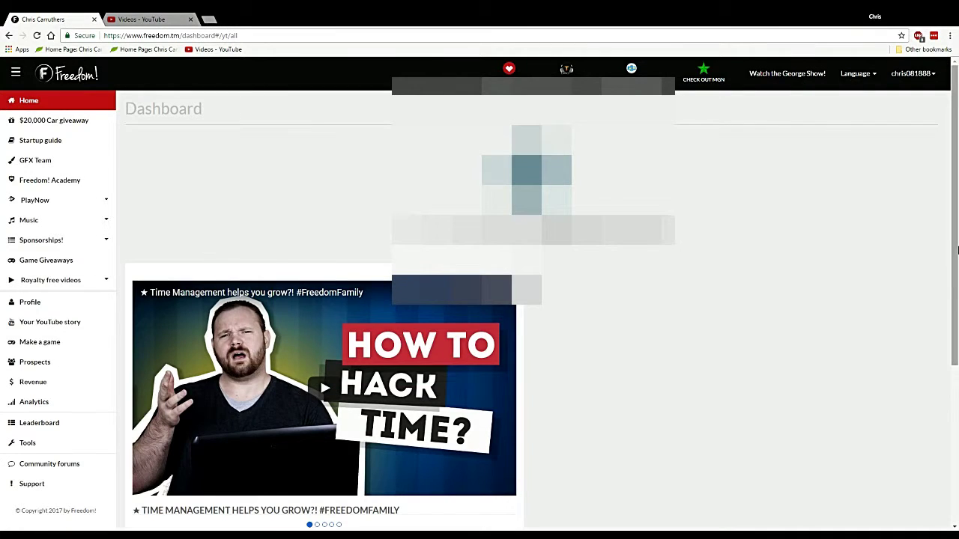
Step: Look over the Freedom! dashboard, examining the home overview and the YouTube earnings, payments and adjustments summary
{"action": "scroll", "coordinate": [831, 334], "scroll_direction": "down", "scroll_amount": 2}
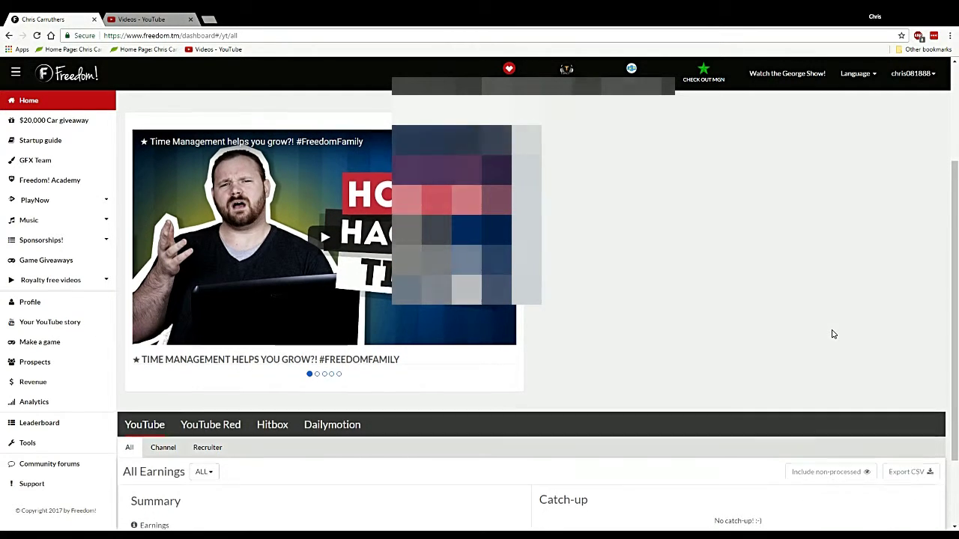
{"action": "scroll", "coordinate": [832, 334], "scroll_direction": "up", "scroll_amount": 2}
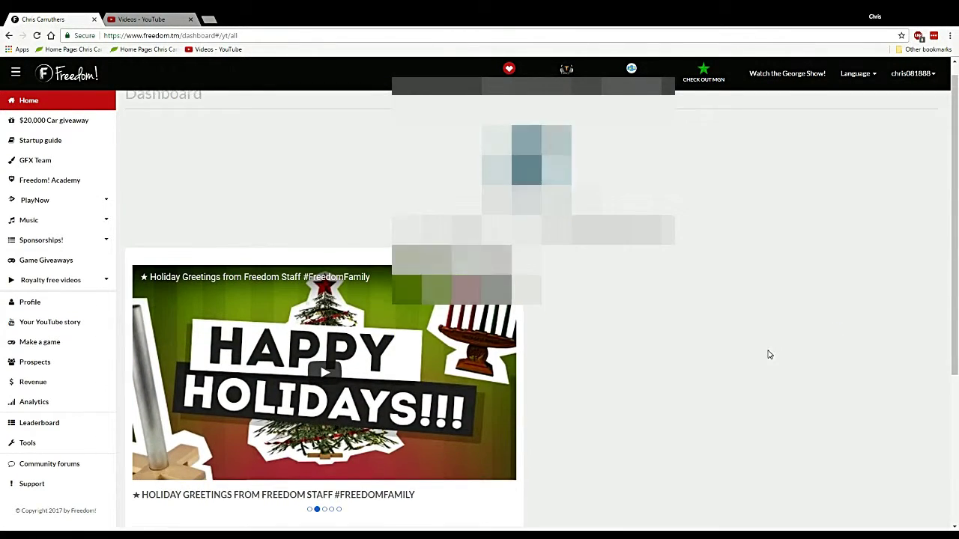
{"action": "scroll", "coordinate": [707, 353], "scroll_direction": "down", "scroll_amount": 3}
{"action": "left_click", "coordinate": [28, 101]}
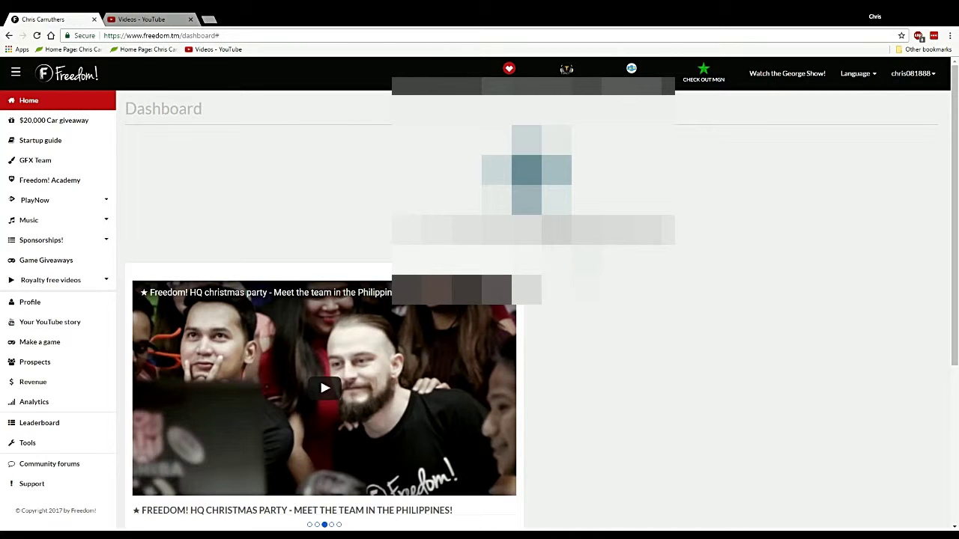
{"action": "scroll", "coordinate": [532, 300], "scroll_direction": "down", "scroll_amount": 2}
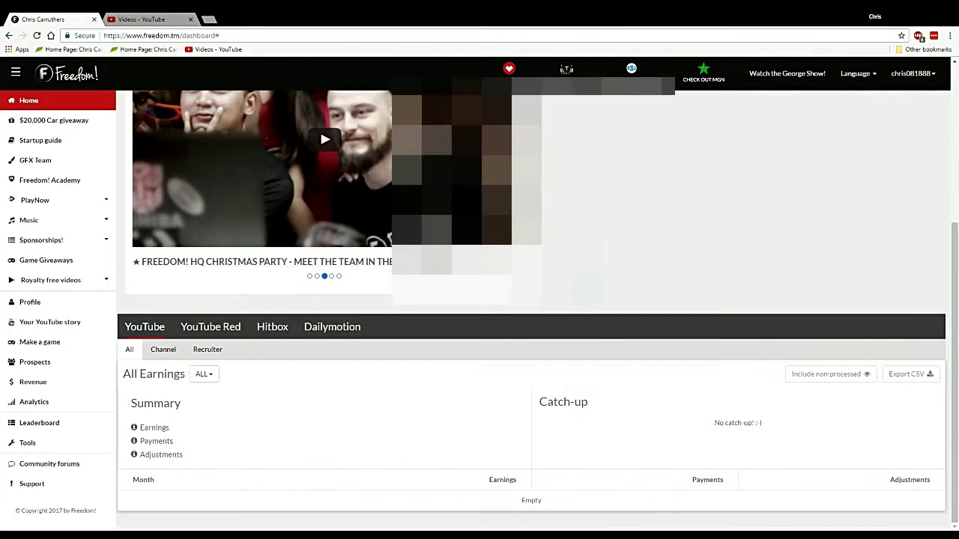
{"action": "scroll", "coordinate": [532, 299], "scroll_direction": "up", "scroll_amount": 3}
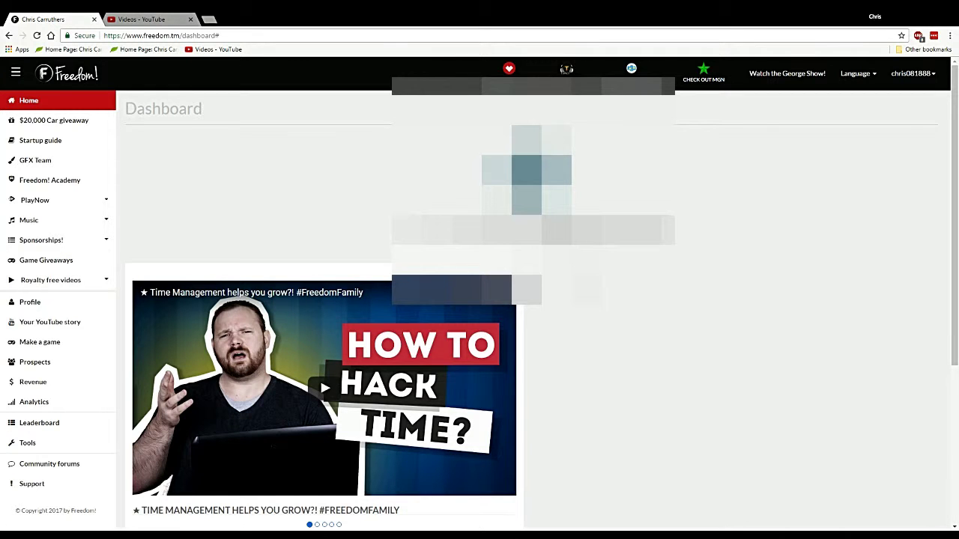
{"action": "scroll", "coordinate": [532, 309], "scroll_direction": "down", "scroll_amount": 5}
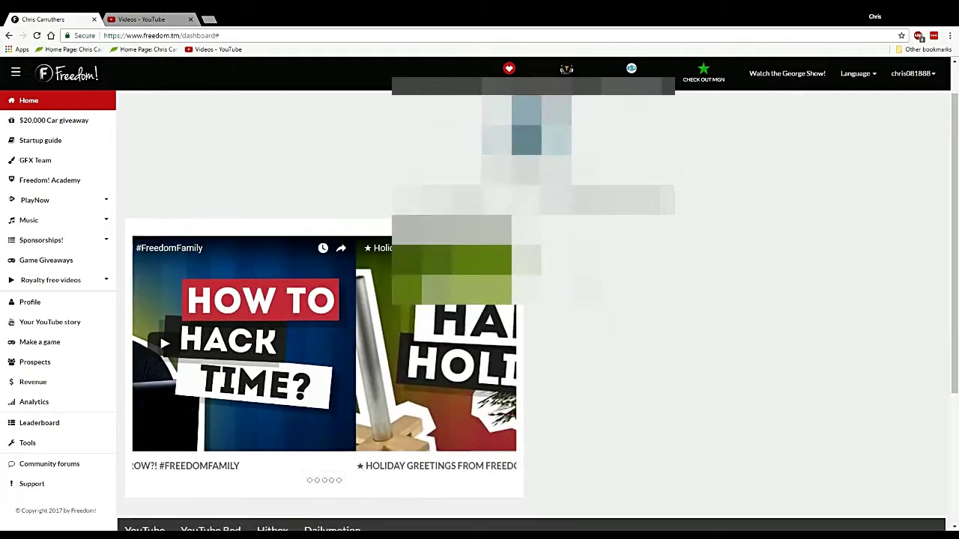
{"action": "scroll", "coordinate": [532, 309], "scroll_direction": "up", "scroll_amount": 5}
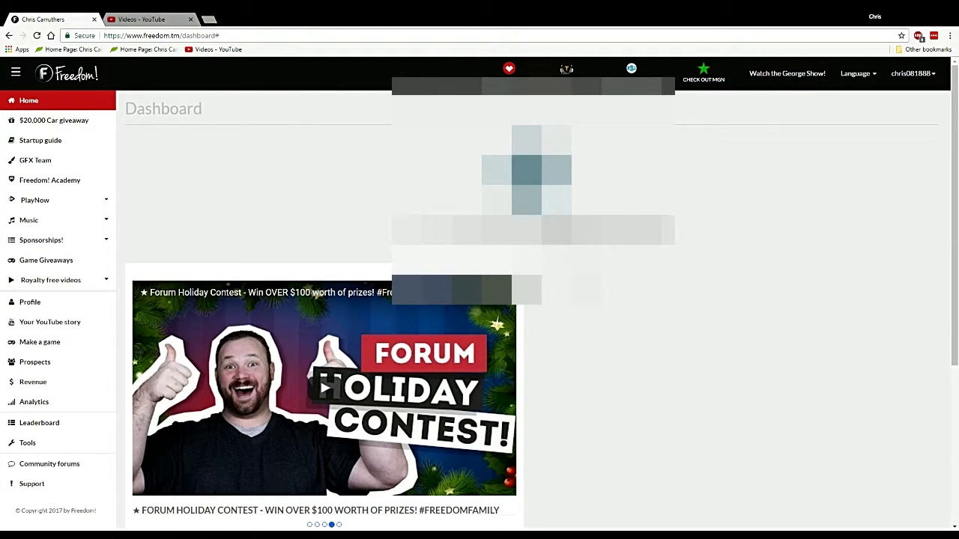
{"action": "scroll", "coordinate": [531, 300], "scroll_direction": "down", "scroll_amount": 3}
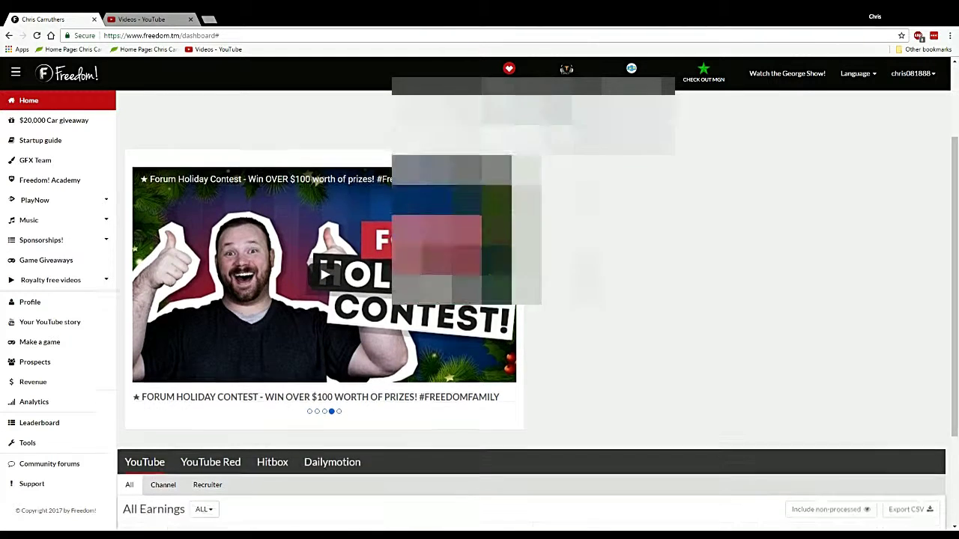
{"action": "scroll", "coordinate": [532, 300], "scroll_direction": "up", "scroll_amount": 3}
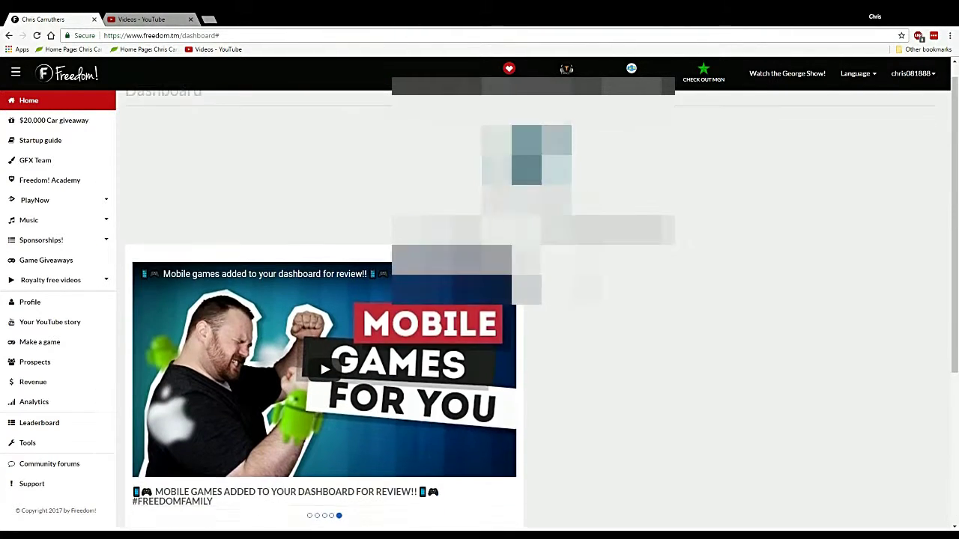
{"action": "scroll", "coordinate": [531, 300], "scroll_direction": "down", "scroll_amount": 2}
{"action": "scroll", "coordinate": [532, 300], "scroll_direction": "up", "scroll_amount": 3}
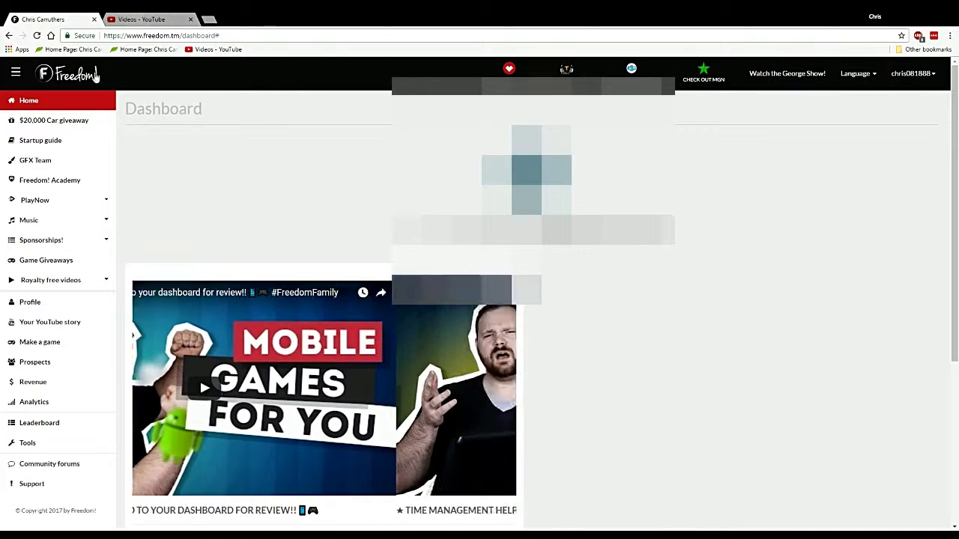
Step: Switch to YouTube Creator Studio and review the account status on the channel's Monetization page
{"action": "left_click", "coordinate": [140, 16]}
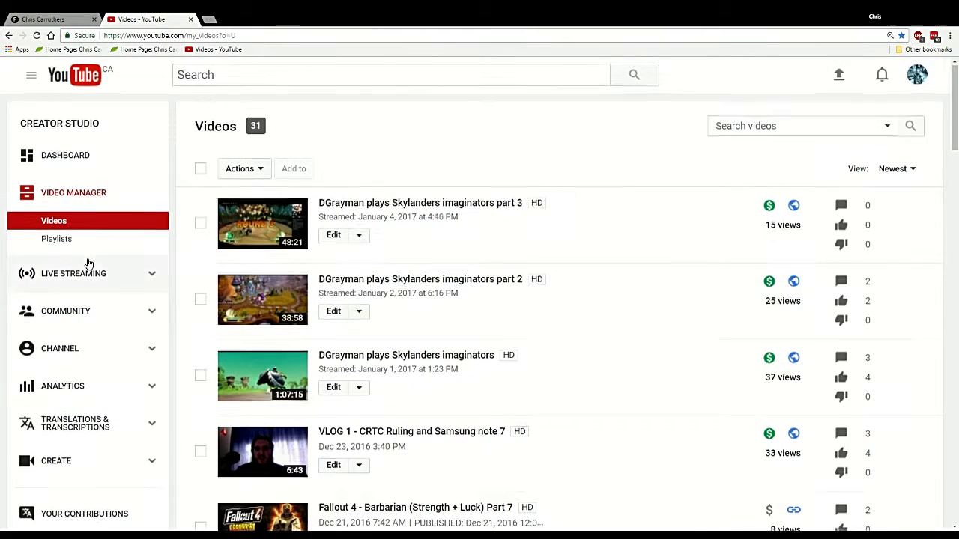
{"action": "scroll", "coordinate": [88, 263], "scroll_direction": "down", "scroll_amount": 1}
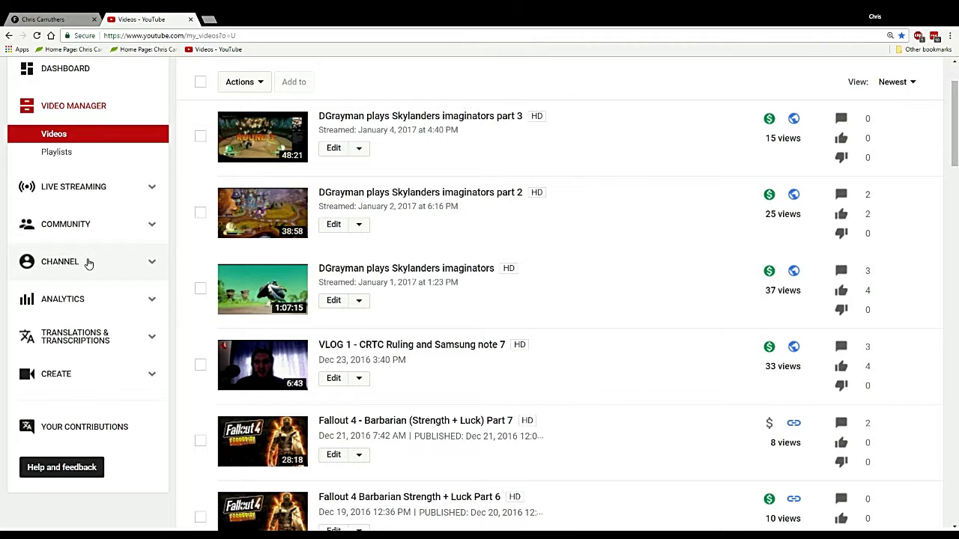
{"action": "left_click", "coordinate": [88, 263]}
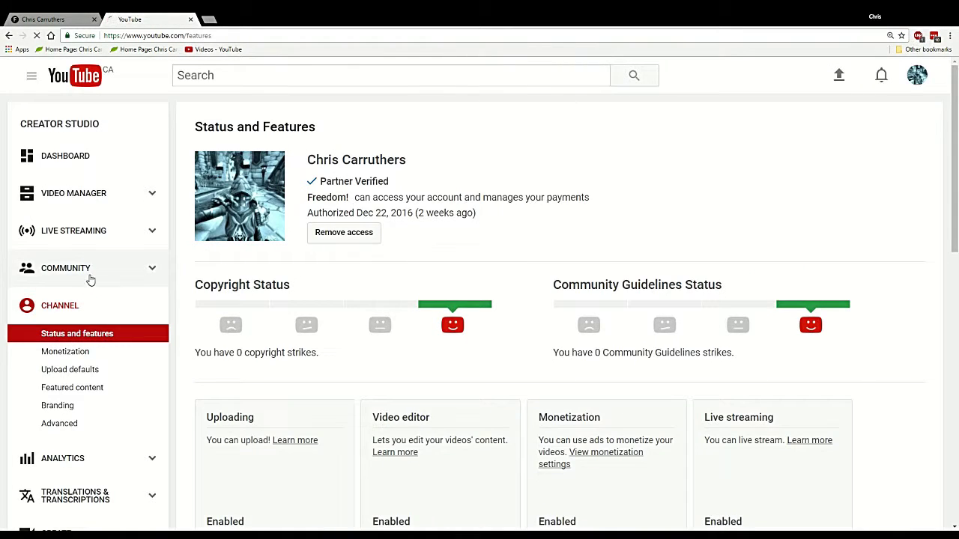
{"action": "scroll", "coordinate": [87, 277], "scroll_direction": "down", "scroll_amount": 1}
{"action": "left_click", "coordinate": [68, 266]}
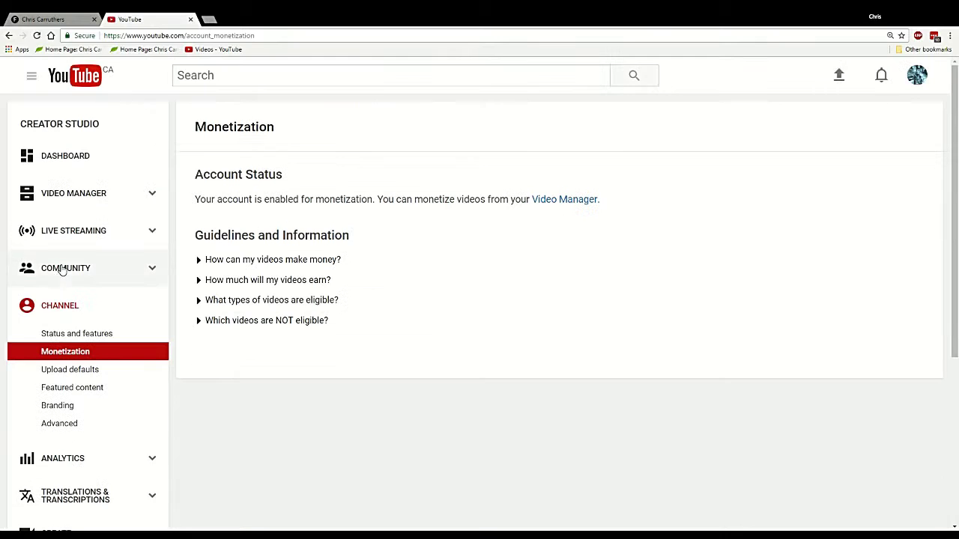
{"action": "left_click_drag", "start_coordinate": [353, 235], "coordinate": [424, 329]}
{"action": "left_click", "coordinate": [200, 174]}
{"action": "left_click", "coordinate": [425, 334]}
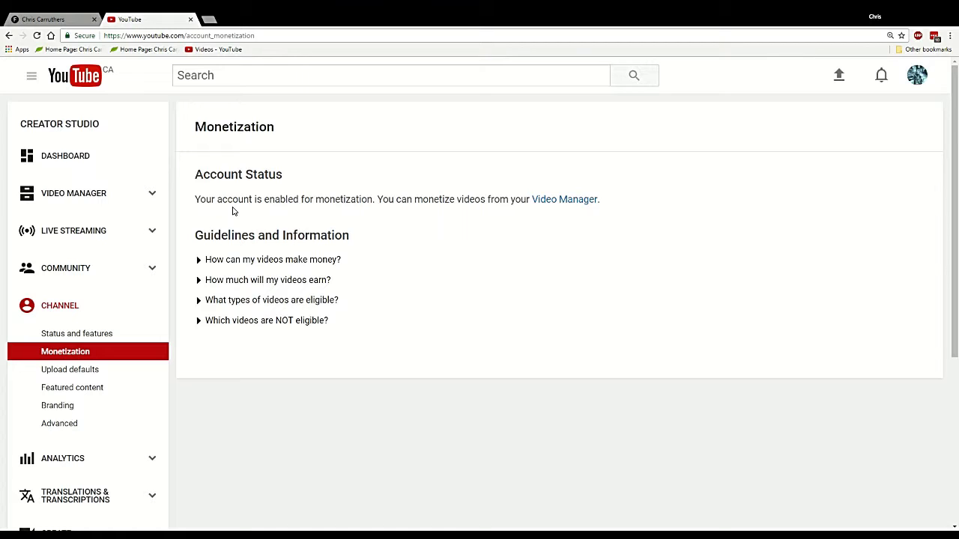
Step: Look through the channel's video list in Video Manager, examining which videos are monetized
{"action": "left_click", "coordinate": [122, 192]}
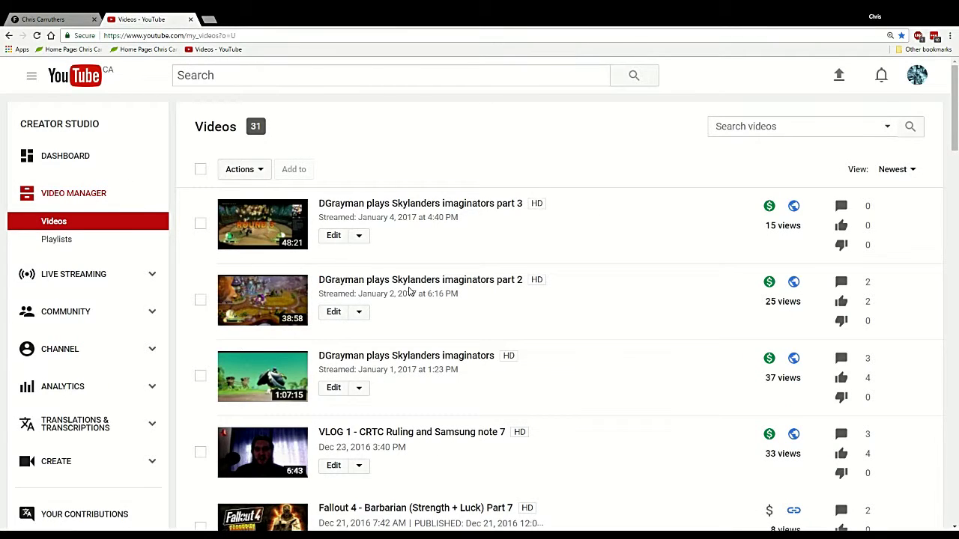
{"action": "scroll", "coordinate": [410, 291], "scroll_direction": "down", "scroll_amount": 2}
{"action": "scroll", "coordinate": [410, 291], "scroll_direction": "down", "scroll_amount": 8}
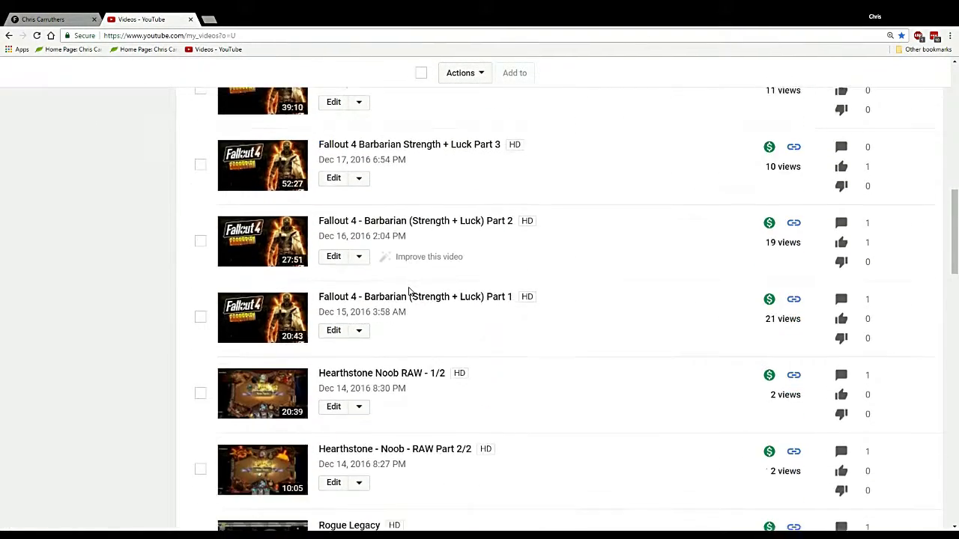
{"action": "scroll", "coordinate": [410, 291], "scroll_direction": "down", "scroll_amount": 7}
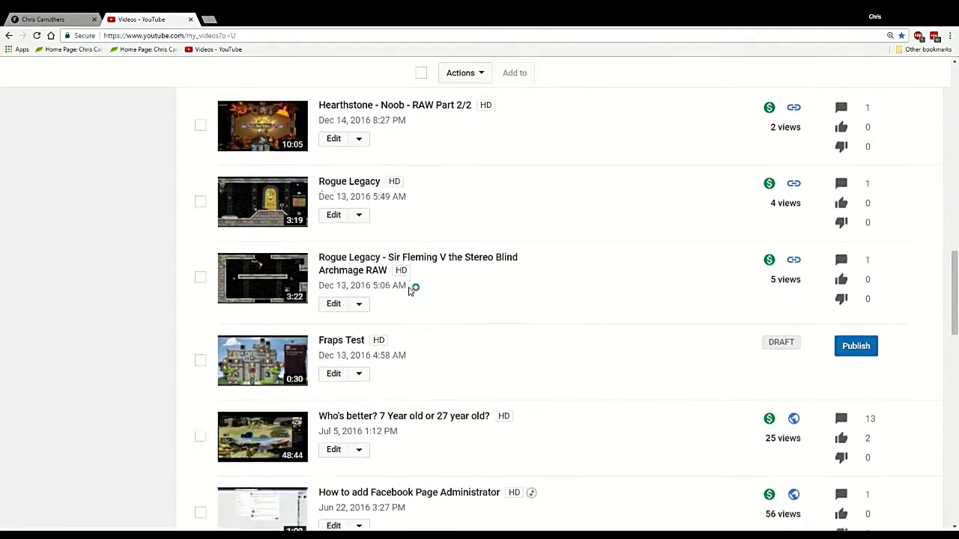
{"action": "scroll", "coordinate": [410, 291], "scroll_direction": "down", "scroll_amount": 7}
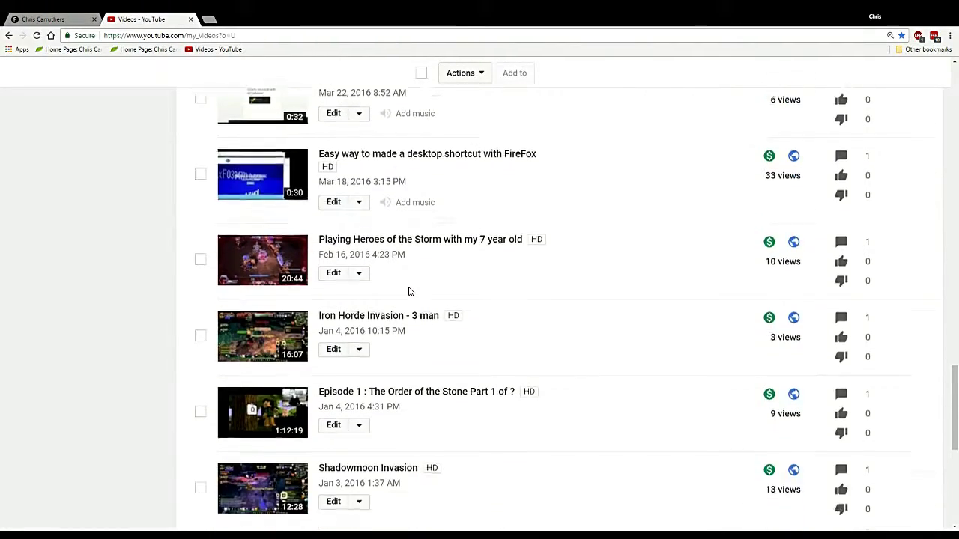
{"action": "scroll", "coordinate": [410, 291], "scroll_direction": "down", "scroll_amount": 3}
{"action": "scroll", "coordinate": [410, 291], "scroll_direction": "up", "scroll_amount": 10}
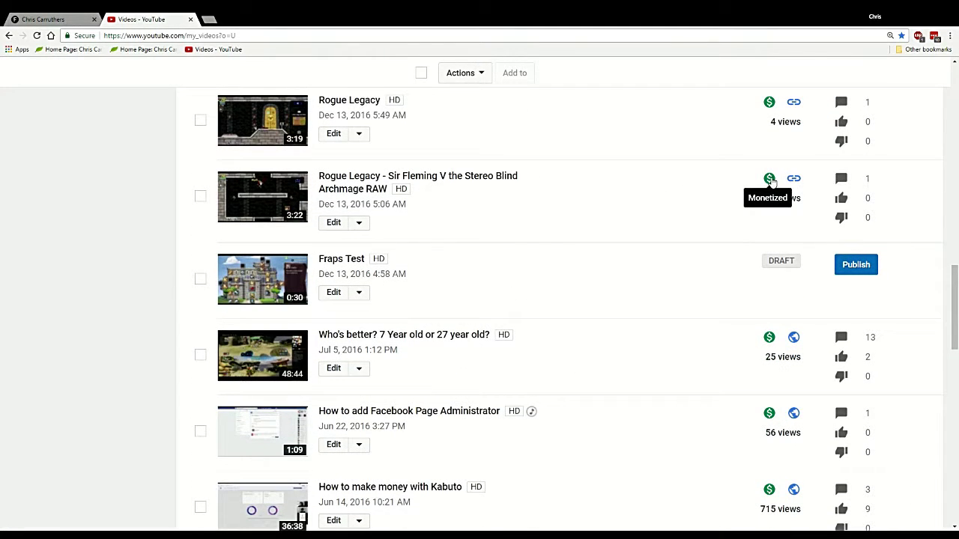
{"action": "scroll", "coordinate": [768, 193], "scroll_direction": "down", "scroll_amount": 1}
{"action": "scroll", "coordinate": [766, 224], "scroll_direction": "down", "scroll_amount": 1}
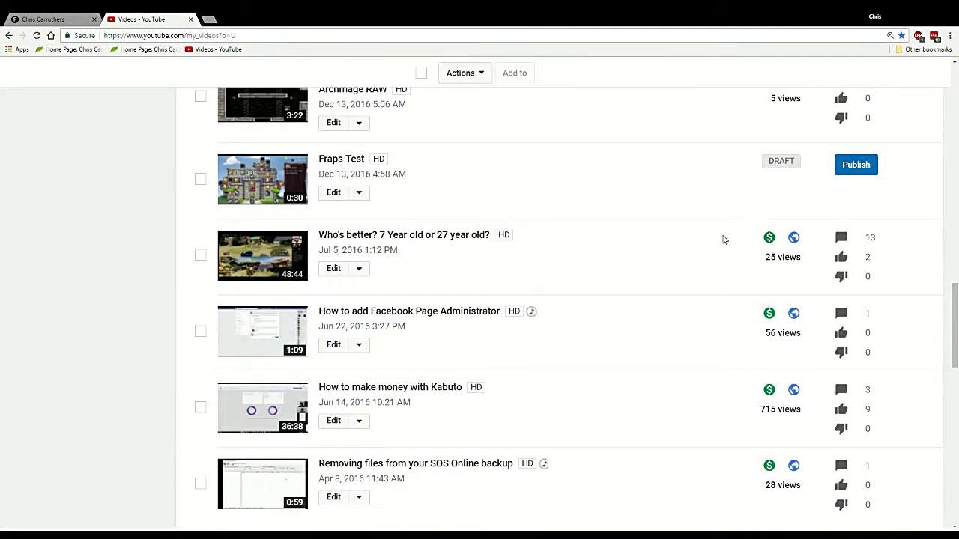
{"action": "scroll", "coordinate": [719, 240], "scroll_direction": "down", "scroll_amount": 1}
{"action": "scroll", "coordinate": [716, 240], "scroll_direction": "down", "scroll_amount": 4}
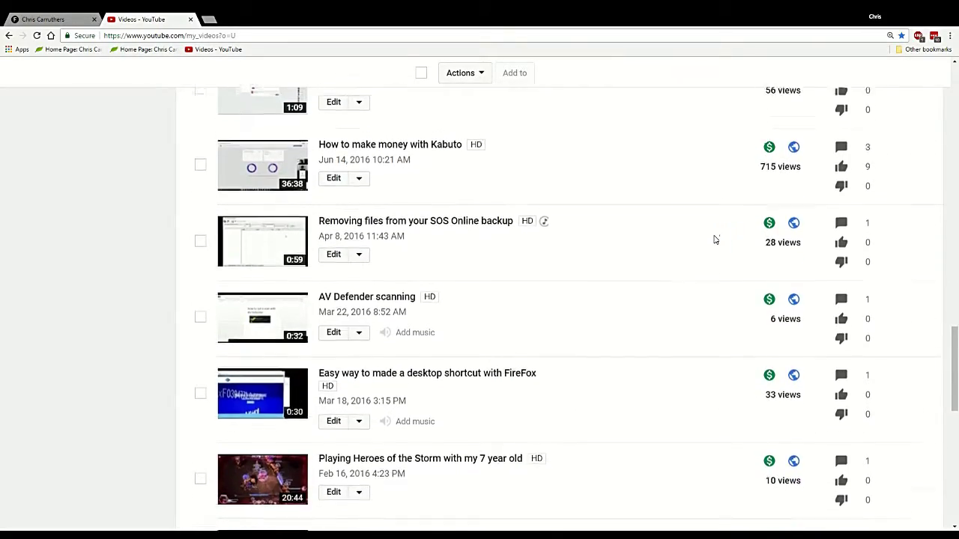
{"action": "scroll", "coordinate": [599, 255], "scroll_direction": "up", "scroll_amount": 15}
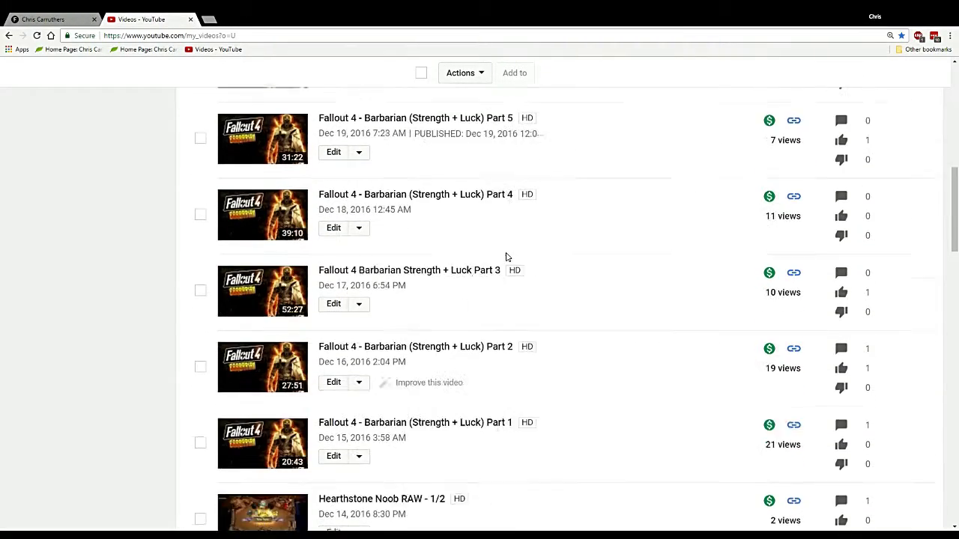
{"action": "scroll", "coordinate": [677, 248], "scroll_direction": "up", "scroll_amount": 2}
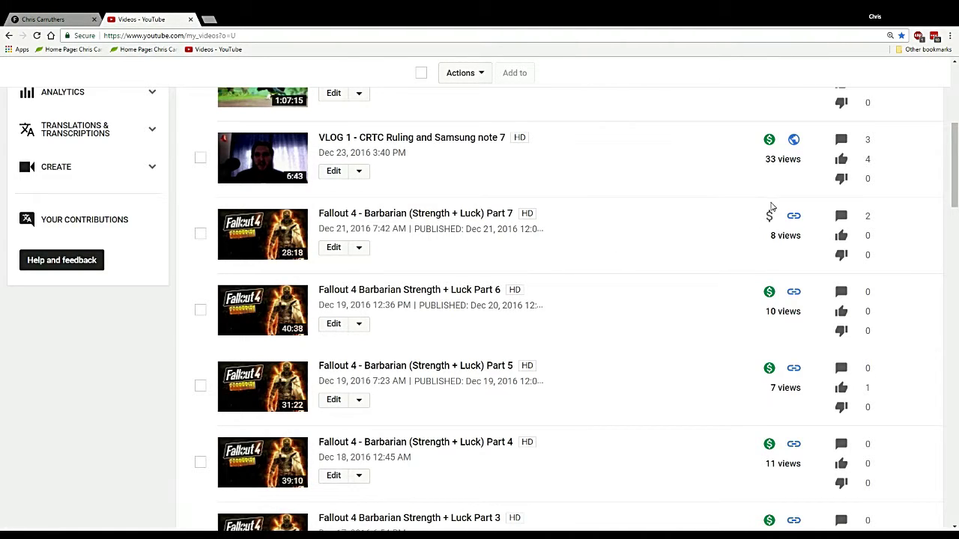
Step: Open the monetization settings of the video "Fallout 4 - Barbarian (Strength + Luck) Part 7"
{"action": "mouse_move", "coordinate": [769, 222]}
{"action": "left_click", "coordinate": [332, 251]}
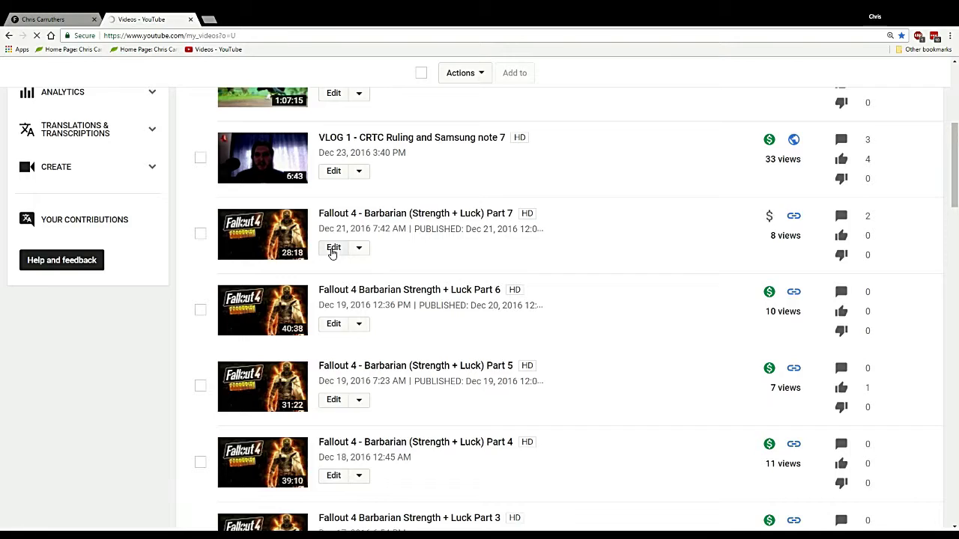
{"action": "scroll", "coordinate": [339, 302], "scroll_direction": "down", "scroll_amount": 1}
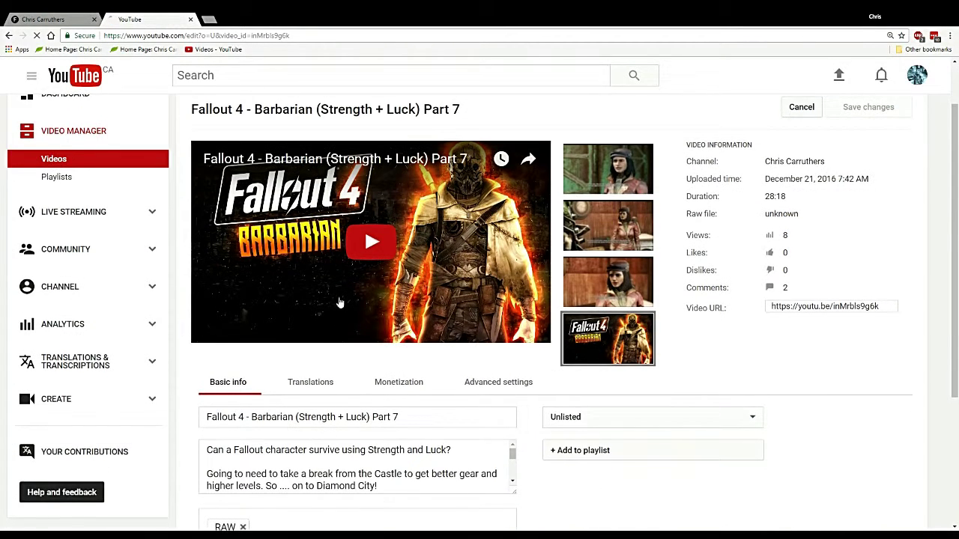
{"action": "scroll", "coordinate": [333, 318], "scroll_direction": "down", "scroll_amount": 1}
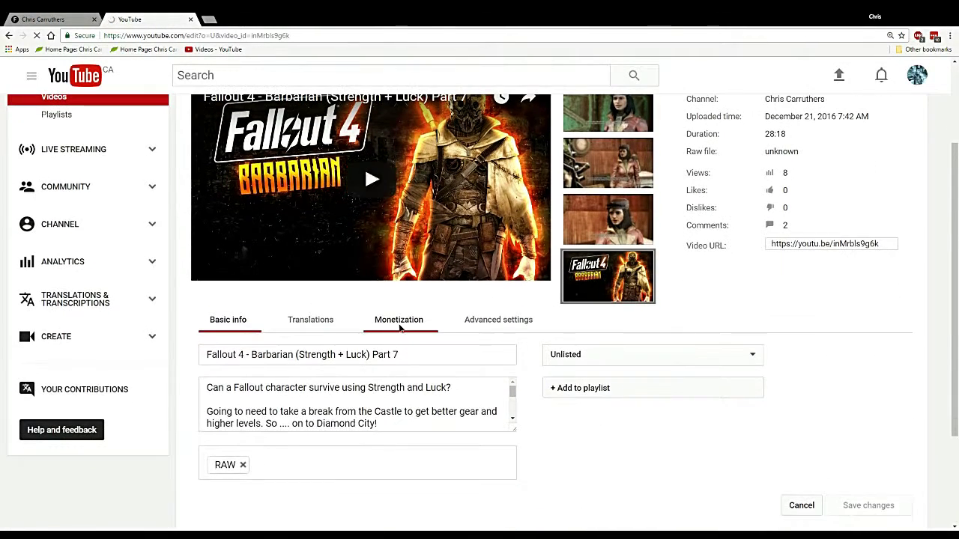
{"action": "left_click", "coordinate": [399, 328]}
{"action": "scroll", "coordinate": [400, 330], "scroll_direction": "down", "scroll_amount": 2}
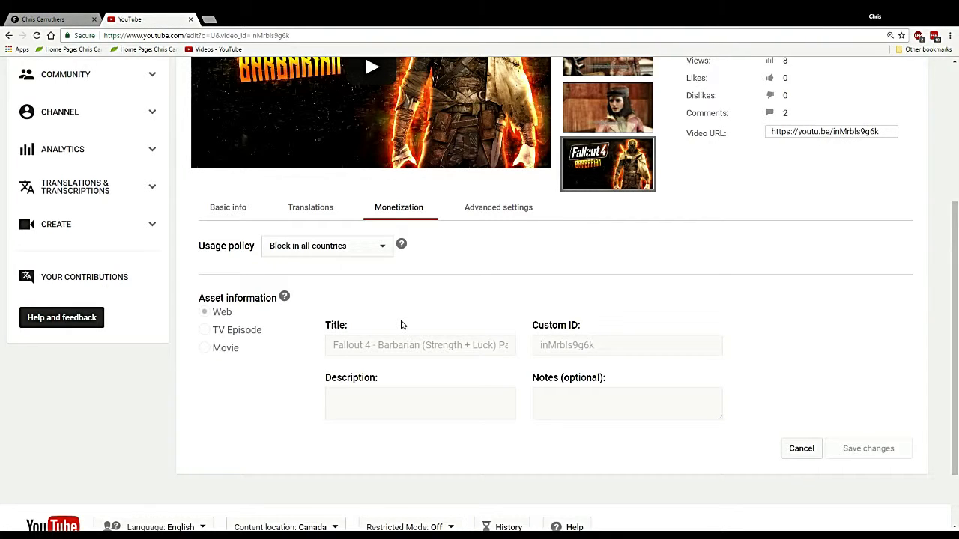
Step: Set the video's usage policy to "Monetize in all countries"
{"action": "left_click", "coordinate": [347, 253]}
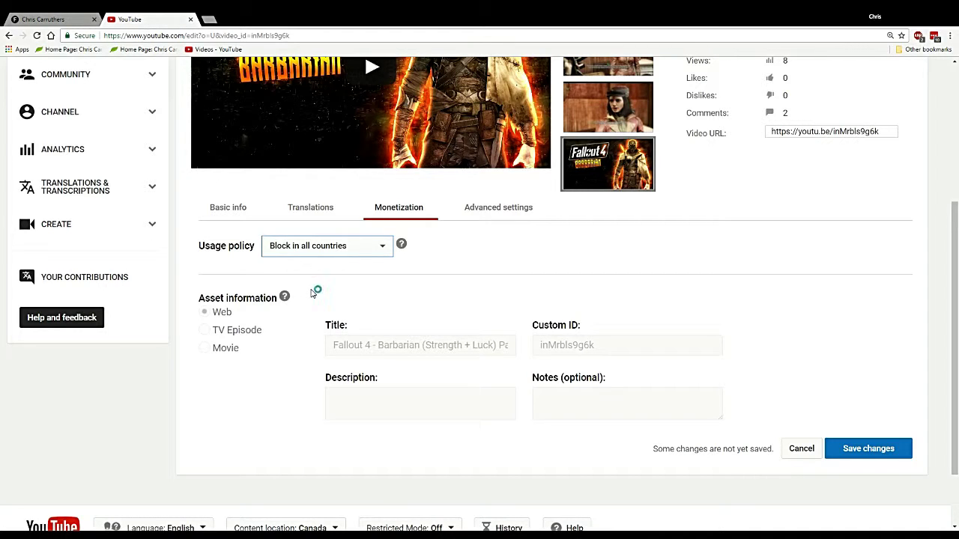
{"action": "key", "text": "Up"}
{"action": "key", "text": "Up"}
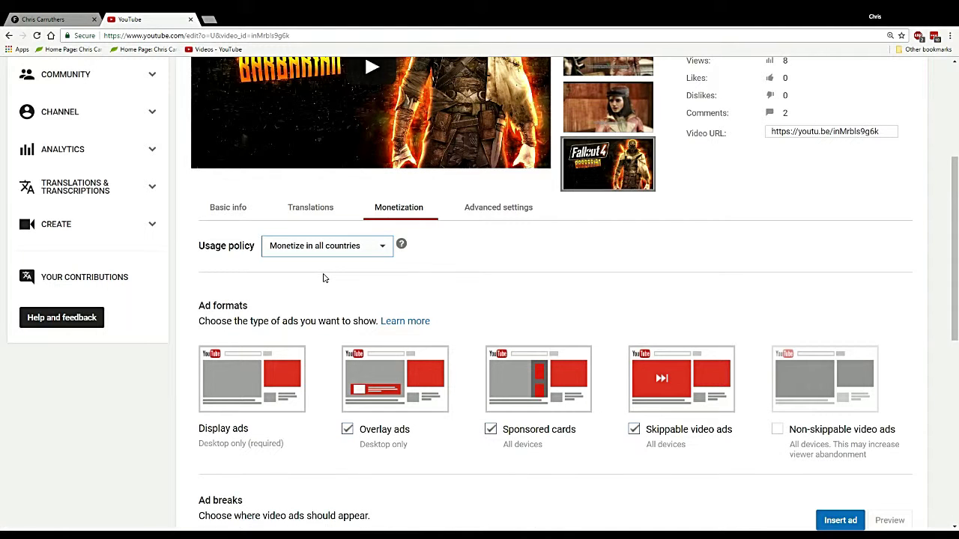
Step: Enable non-skippable video ads and long non-skippable ads for the video and save the changes
{"action": "scroll", "coordinate": [324, 278], "scroll_direction": "down", "scroll_amount": 1}
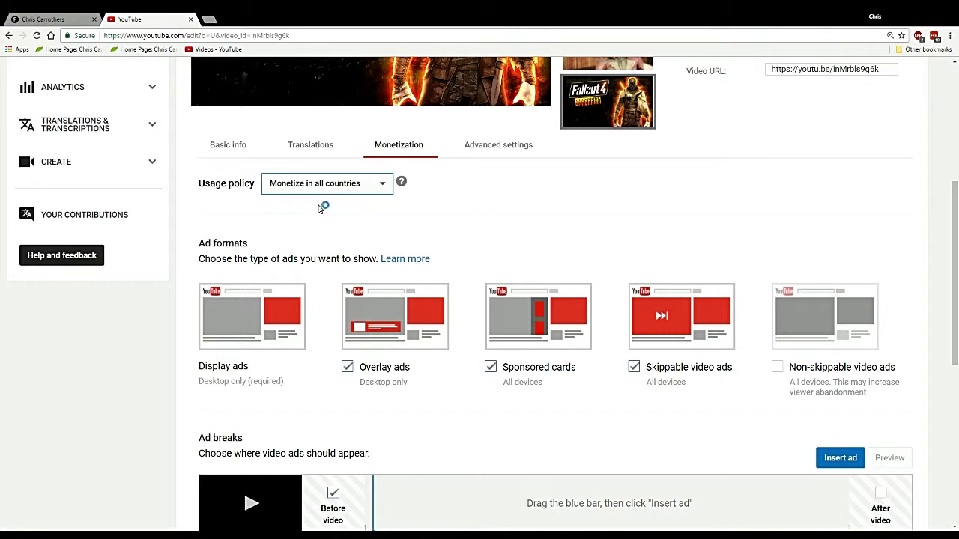
{"action": "scroll", "coordinate": [391, 237], "scroll_direction": "down", "scroll_amount": 1}
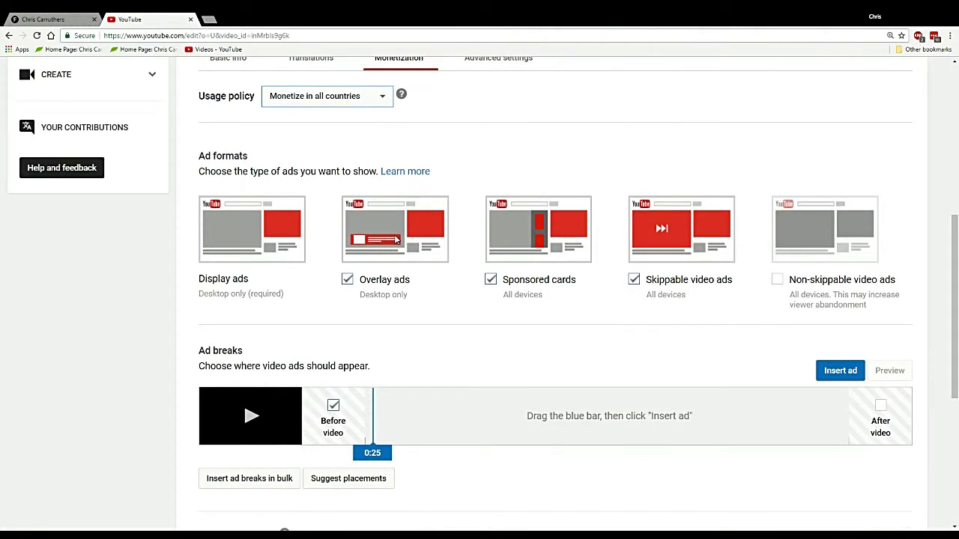
{"action": "left_click", "coordinate": [777, 279]}
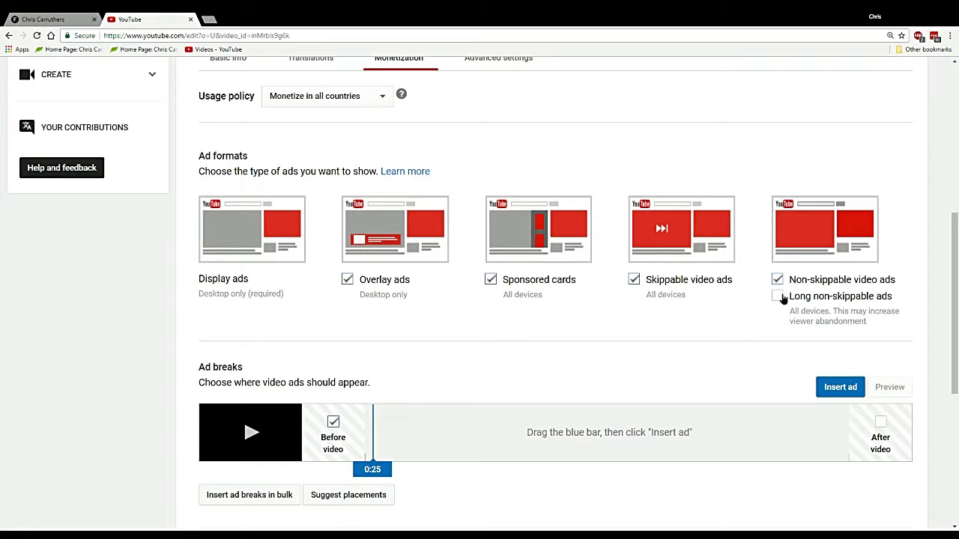
{"action": "left_click", "coordinate": [779, 296]}
{"action": "scroll", "coordinate": [540, 299], "scroll_direction": "up", "scroll_amount": 1}
{"action": "scroll", "coordinate": [540, 298], "scroll_direction": "down", "scroll_amount": 2}
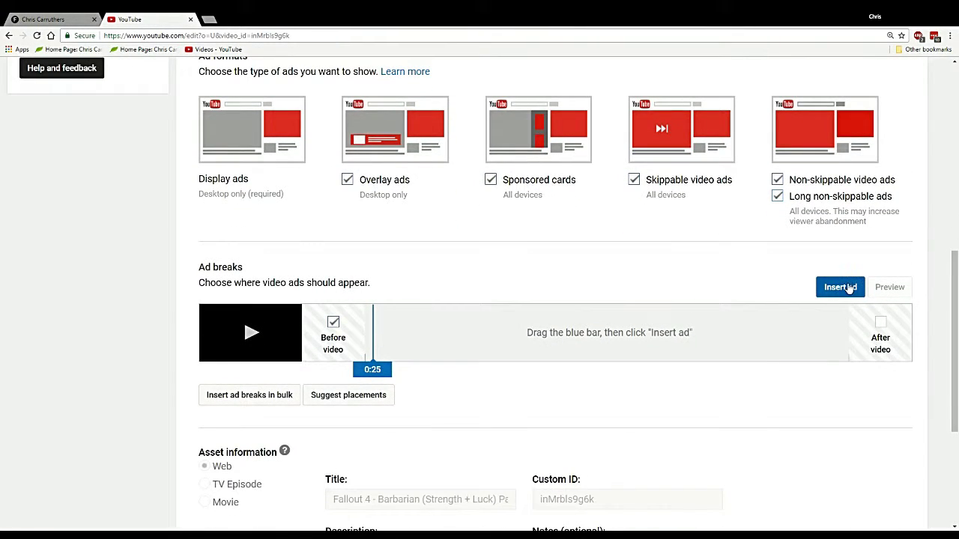
{"action": "scroll", "coordinate": [828, 263], "scroll_direction": "up", "scroll_amount": 4}
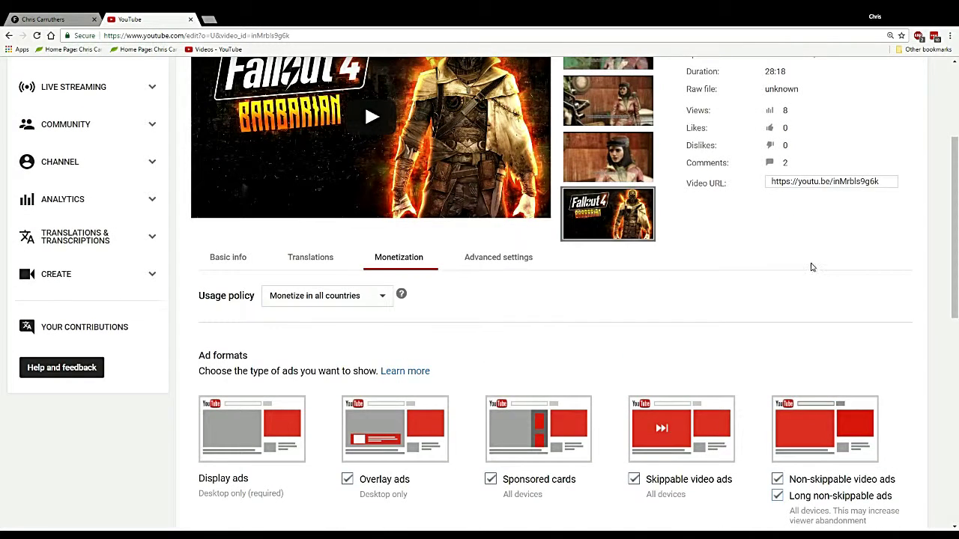
{"action": "scroll", "coordinate": [809, 268], "scroll_direction": "down", "scroll_amount": 7}
{"action": "left_click", "coordinate": [860, 394]}
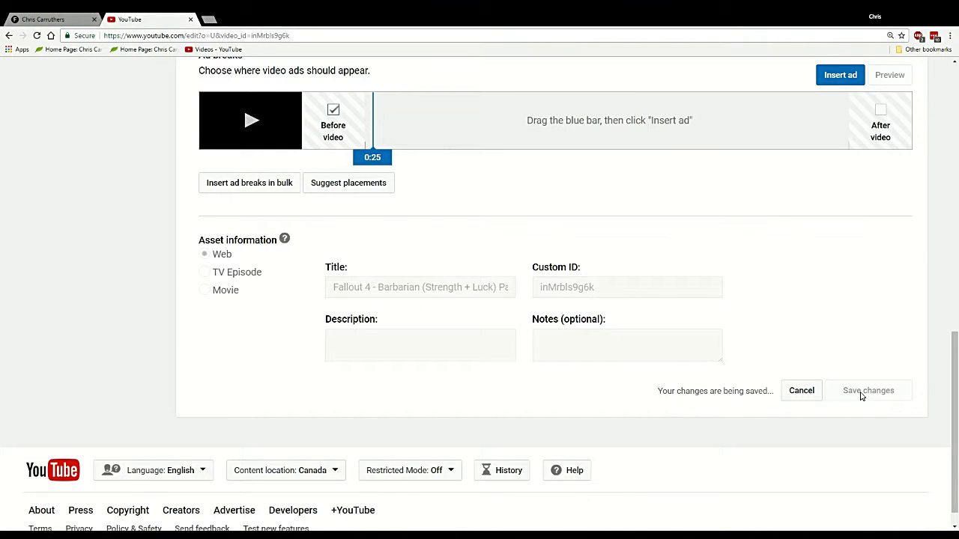
Step: Review the video's ad formats, ad break placement options and asset information
{"action": "scroll", "coordinate": [781, 343], "scroll_direction": "up", "scroll_amount": 2}
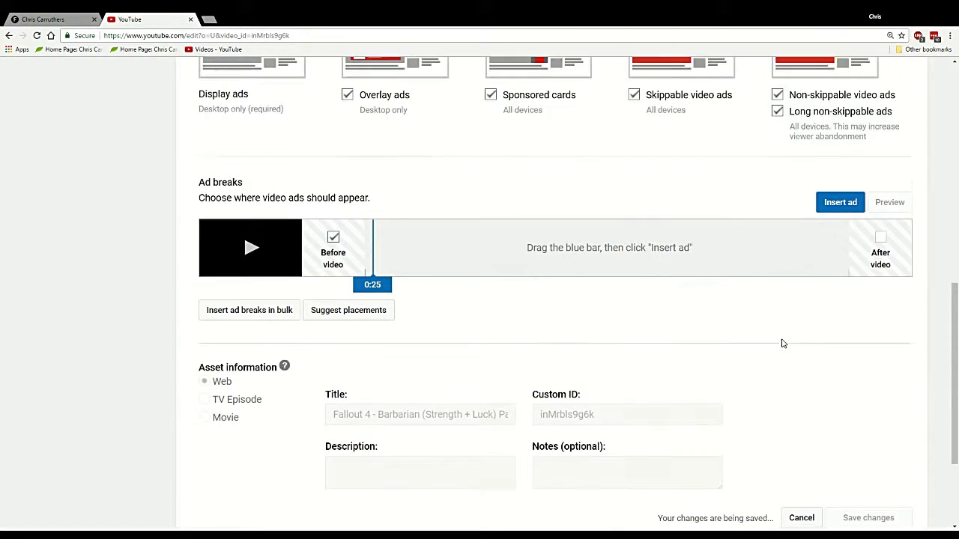
{"action": "scroll", "coordinate": [664, 338], "scroll_direction": "up", "scroll_amount": 1}
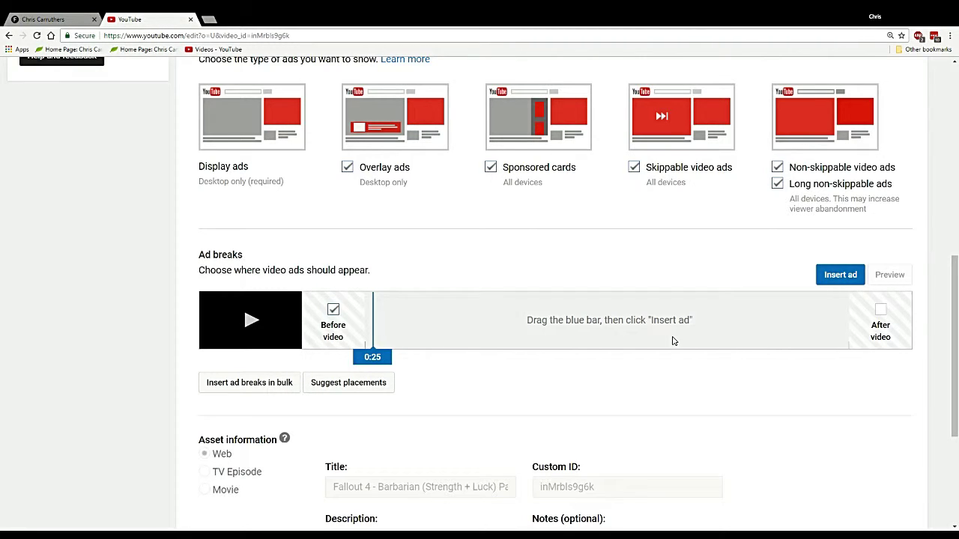
{"action": "scroll", "coordinate": [673, 341], "scroll_direction": "up", "scroll_amount": 1}
{"action": "scroll", "coordinate": [673, 341], "scroll_direction": "down", "scroll_amount": 3}
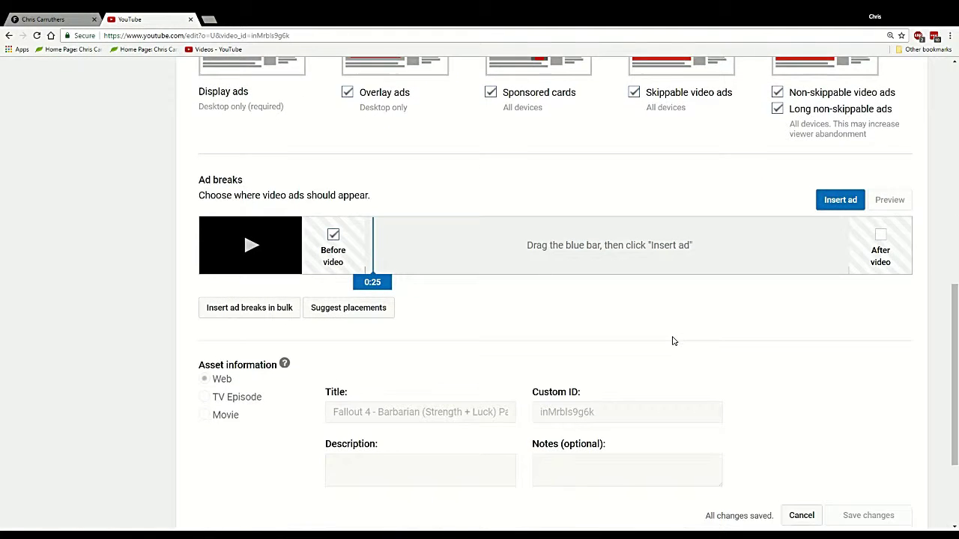
{"action": "scroll", "coordinate": [673, 341], "scroll_direction": "up", "scroll_amount": 2}
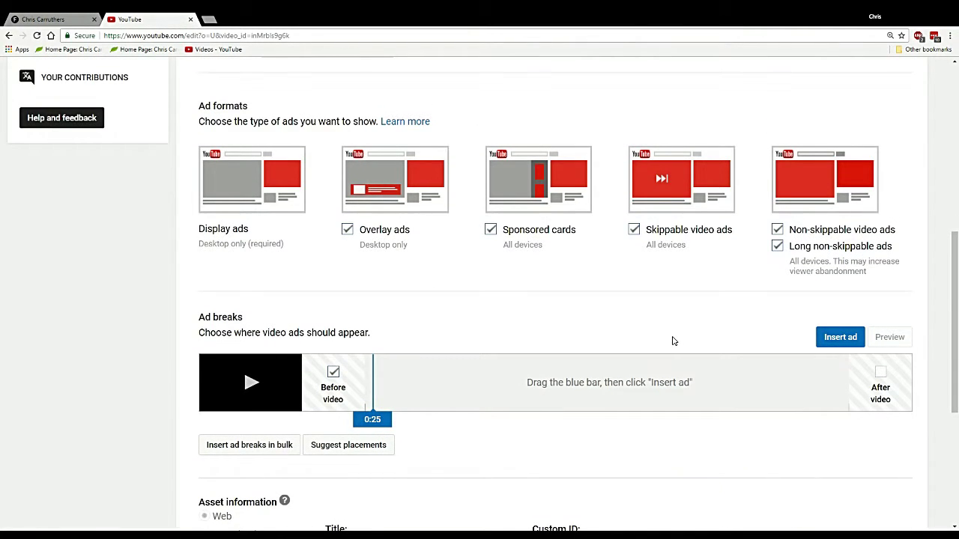
{"action": "scroll", "coordinate": [673, 341], "scroll_direction": "down", "scroll_amount": 1}
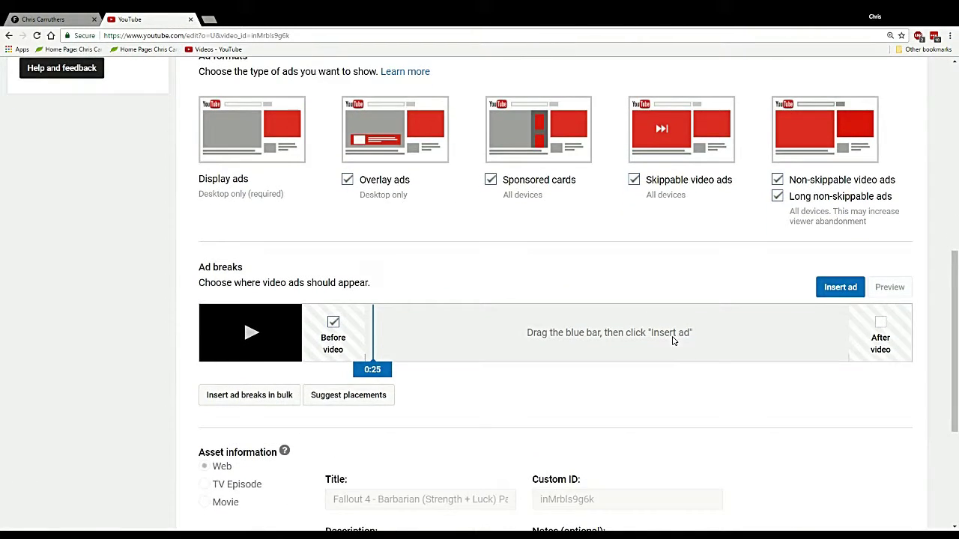
{"action": "scroll", "coordinate": [673, 341], "scroll_direction": "down", "scroll_amount": 1}
{"action": "scroll", "coordinate": [673, 341], "scroll_direction": "down", "scroll_amount": 1}
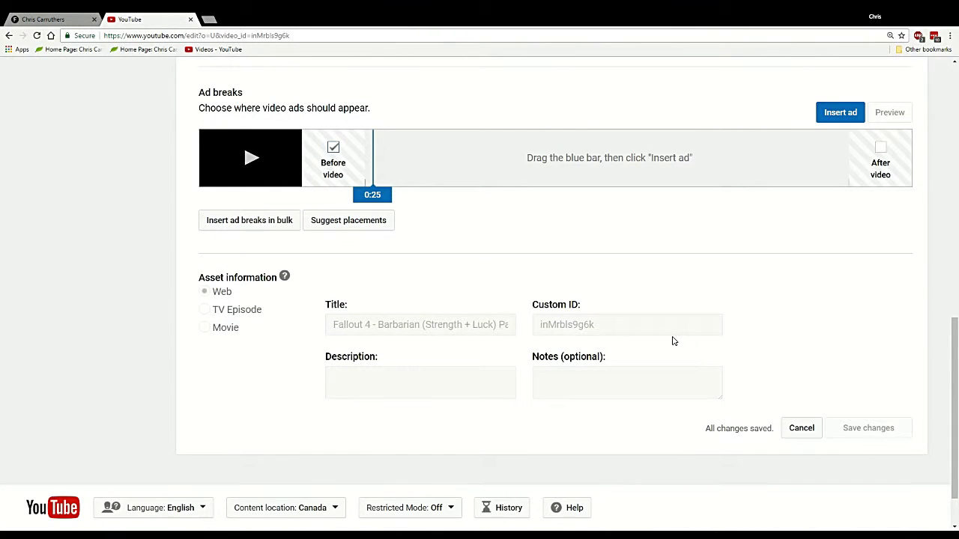
{"action": "scroll", "coordinate": [673, 341], "scroll_direction": "up", "scroll_amount": 1}
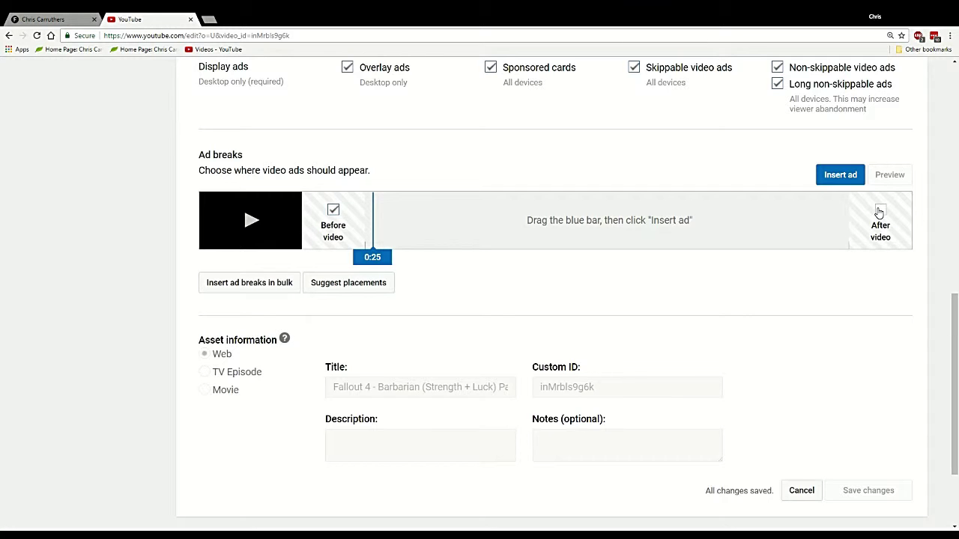
Step: Recheck the usage policy, selected ad formats and ad break settings on the video's monetization page
{"action": "scroll", "coordinate": [737, 258], "scroll_direction": "up", "scroll_amount": 2}
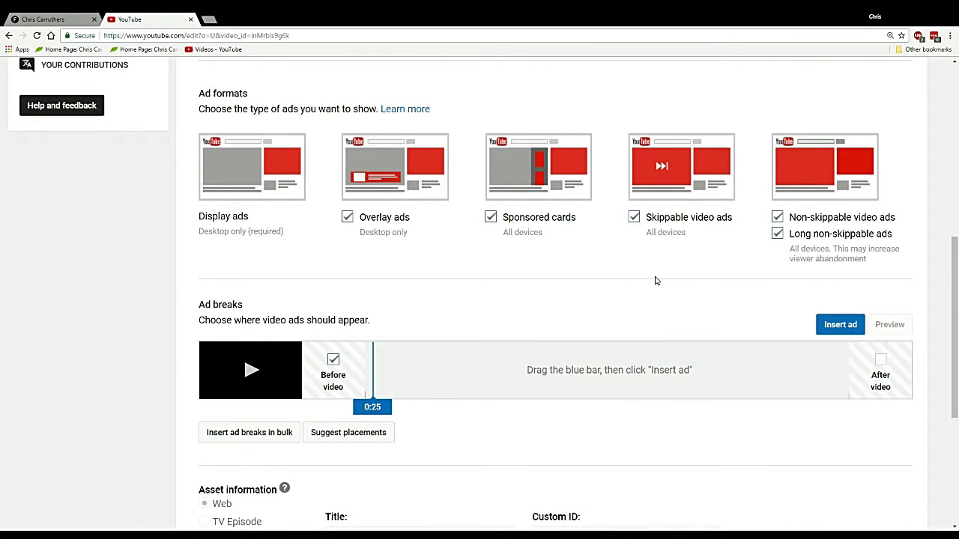
{"action": "scroll", "coordinate": [656, 281], "scroll_direction": "up", "scroll_amount": 3}
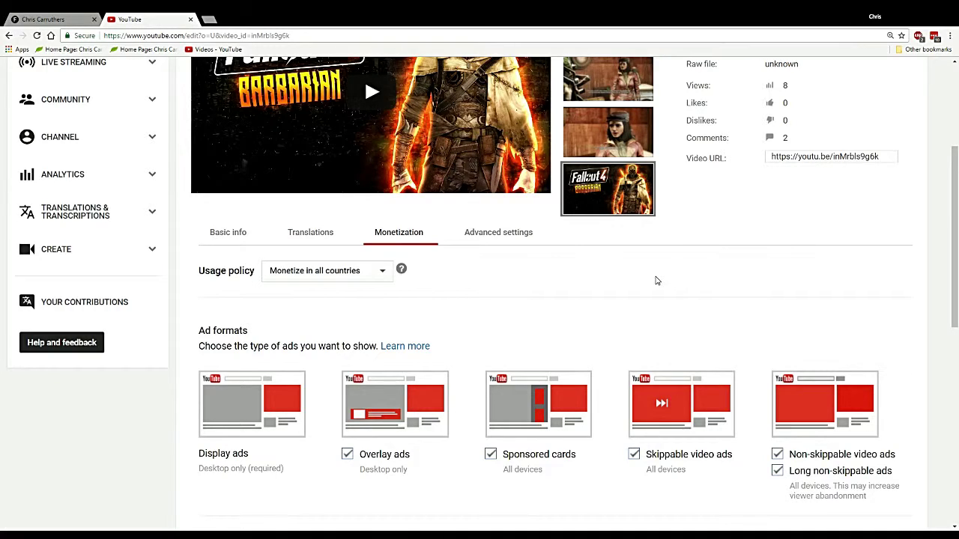
{"action": "scroll", "coordinate": [630, 306], "scroll_direction": "up", "scroll_amount": 2}
{"action": "scroll", "coordinate": [646, 325], "scroll_direction": "down", "scroll_amount": 6}
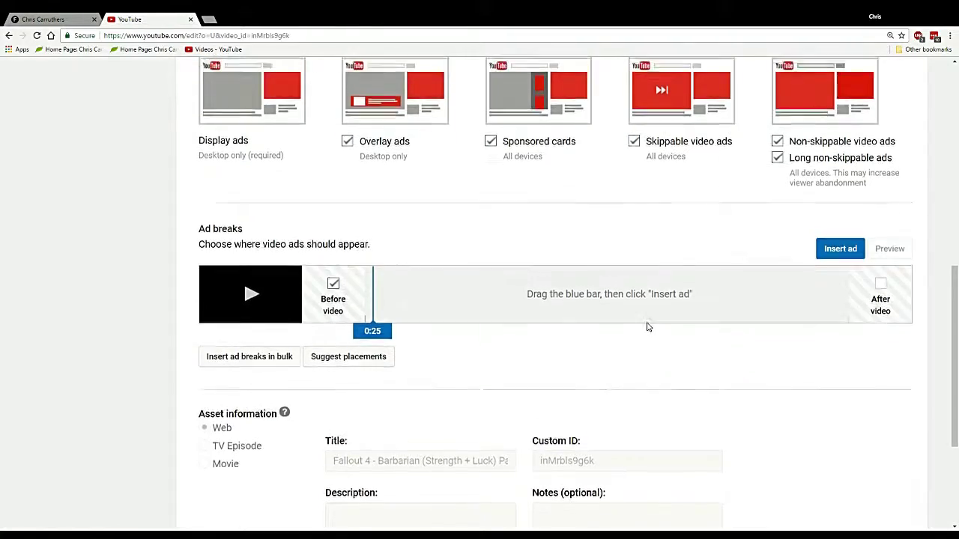
{"action": "scroll", "coordinate": [831, 434], "scroll_direction": "down", "scroll_amount": 3}
Step: Return to the channel's video list and check the monetization status of "Fallout 4 - Barbarian (Strength + Luck) Part 7"
{"action": "scroll", "coordinate": [747, 385], "scroll_direction": "up", "scroll_amount": 10}
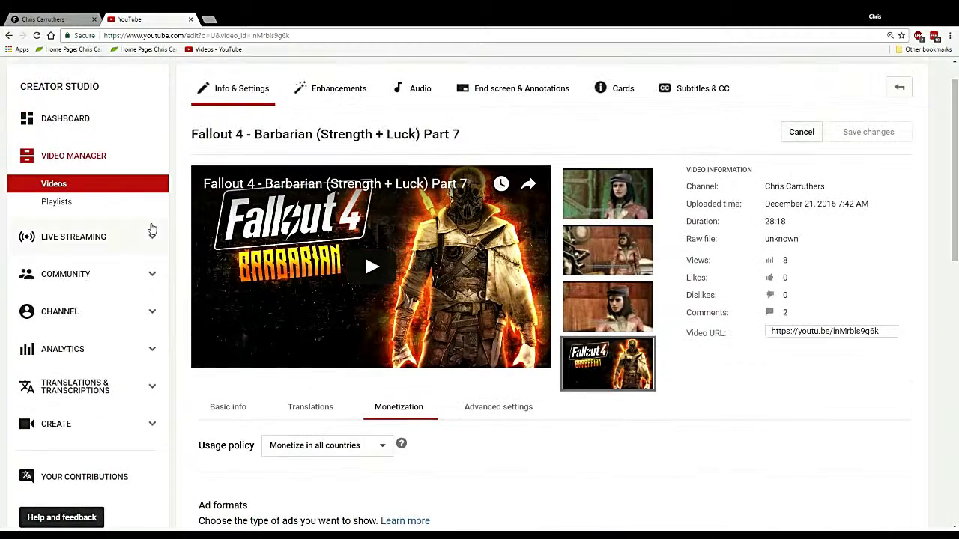
{"action": "left_click", "coordinate": [66, 185]}
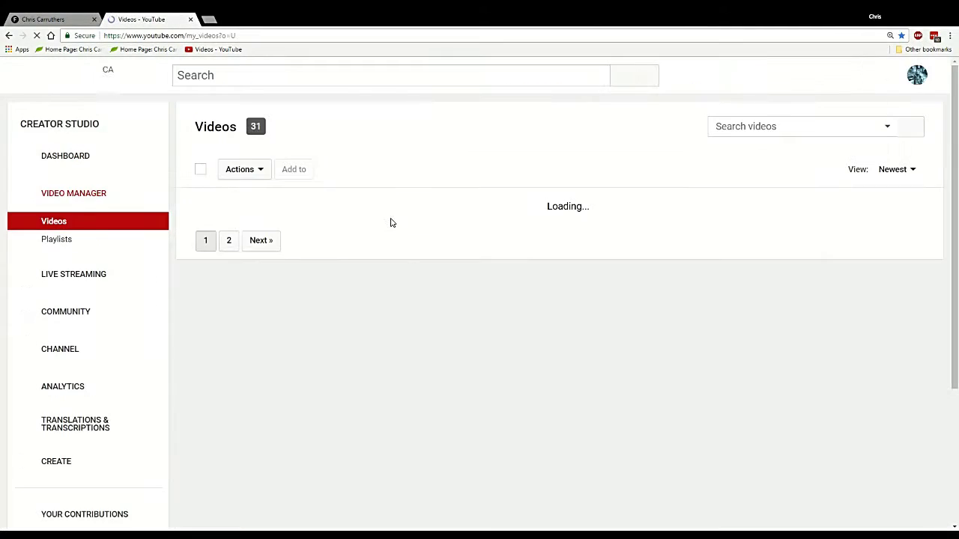
{"action": "scroll", "coordinate": [415, 259], "scroll_direction": "down", "scroll_amount": 2}
{"action": "scroll", "coordinate": [416, 256], "scroll_direction": "down", "scroll_amount": 3}
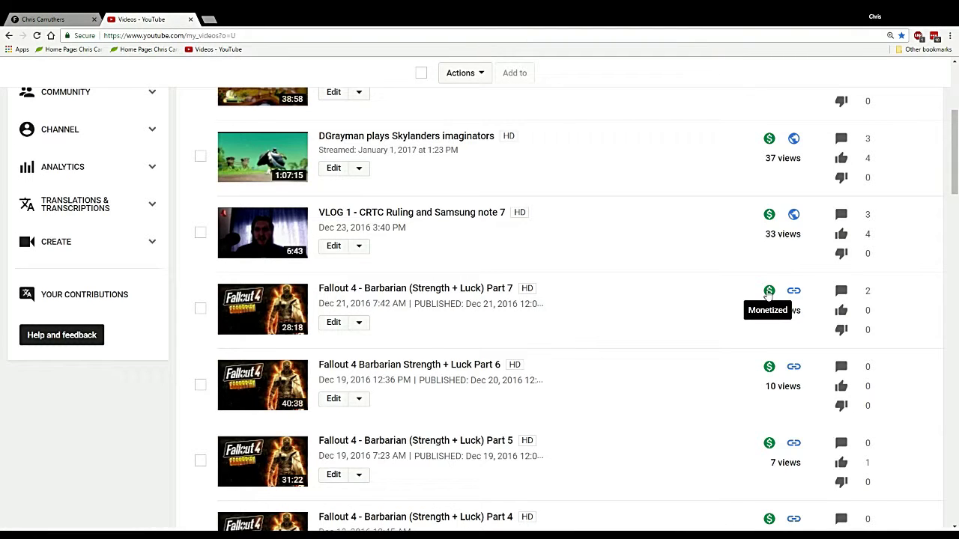
{"action": "scroll", "coordinate": [721, 303], "scroll_direction": "down", "scroll_amount": 1}
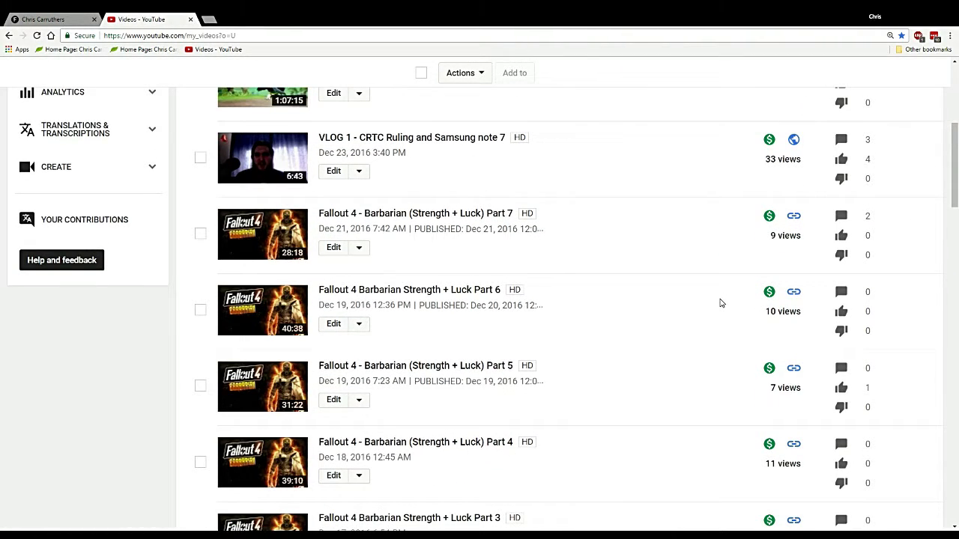